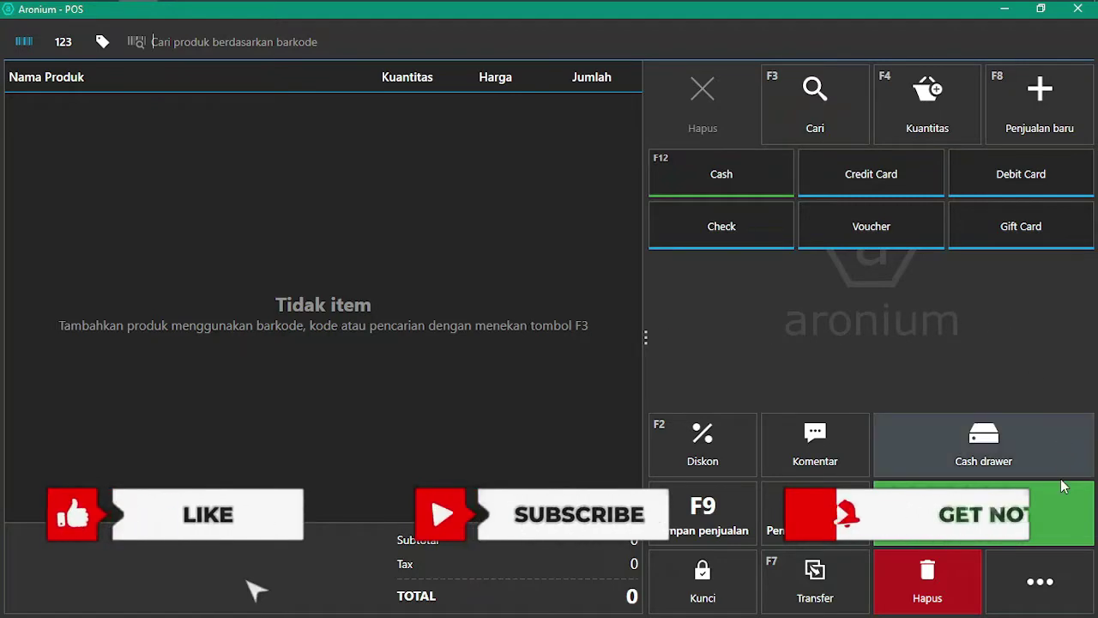
# Open the Documents section of Management
pyautogui.click(1039, 590)
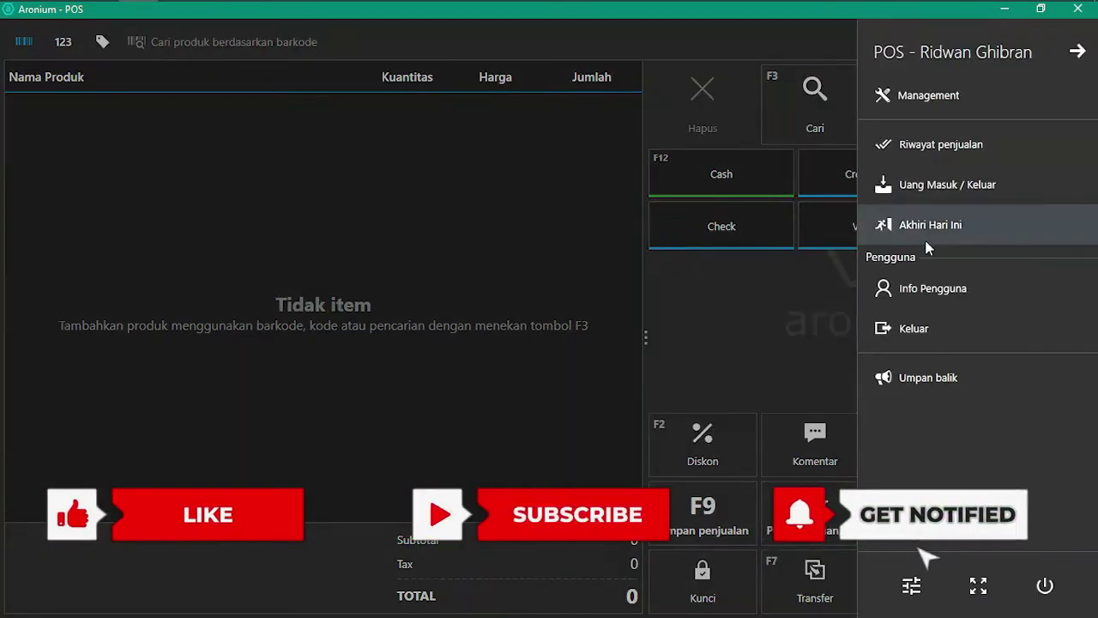
pyautogui.click(928, 95)
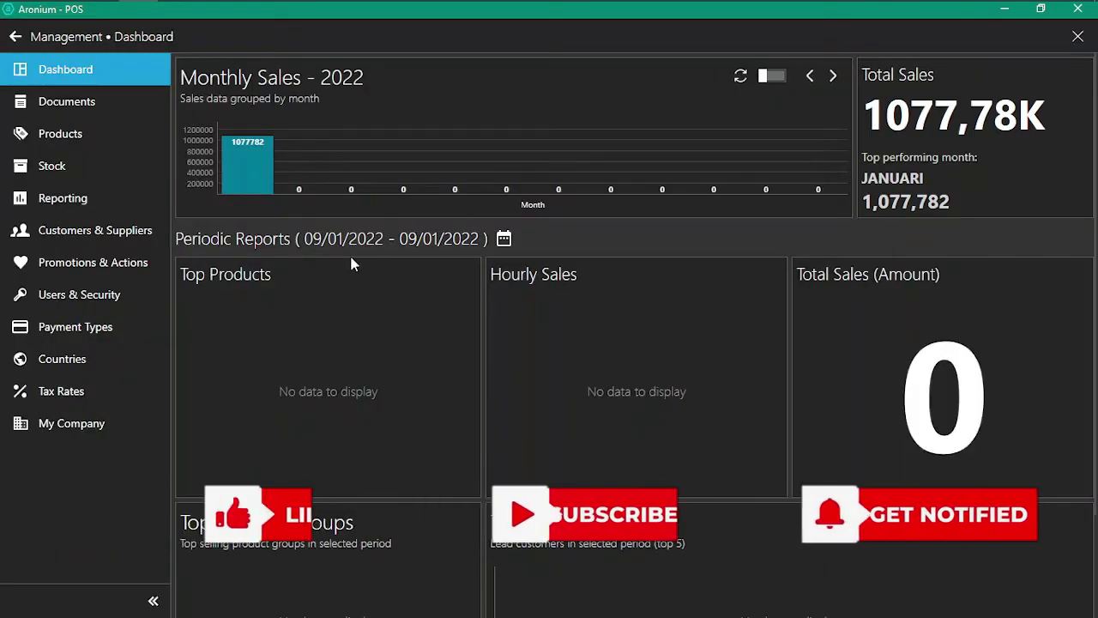
pyautogui.click(47, 106)
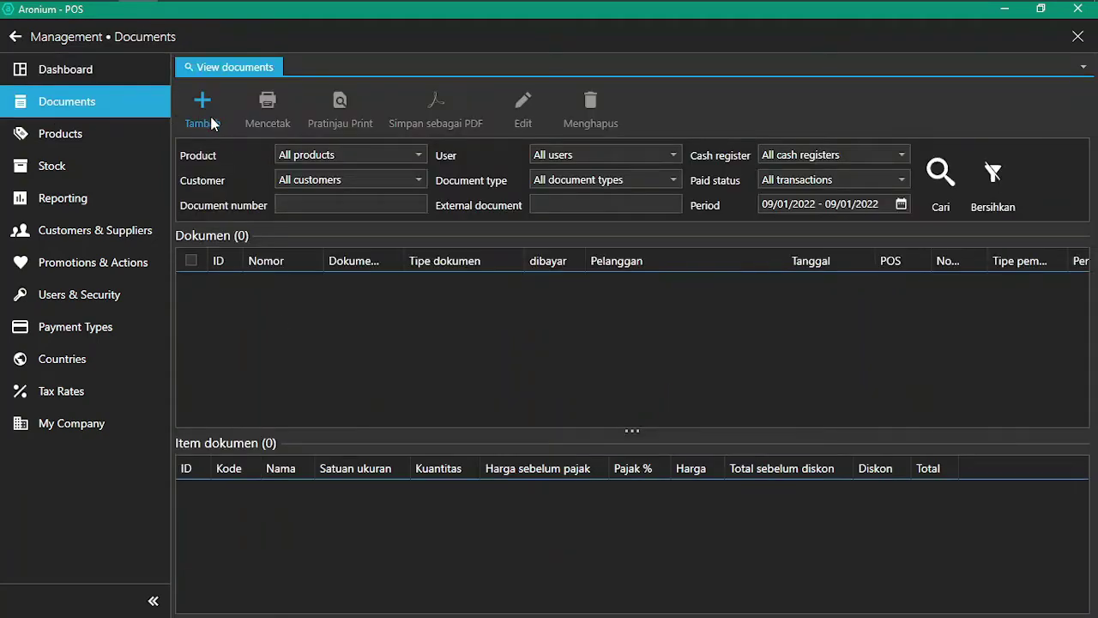
# Examine the Sales document types offered for a new document, leaving without creating one
pyautogui.click(202, 111)
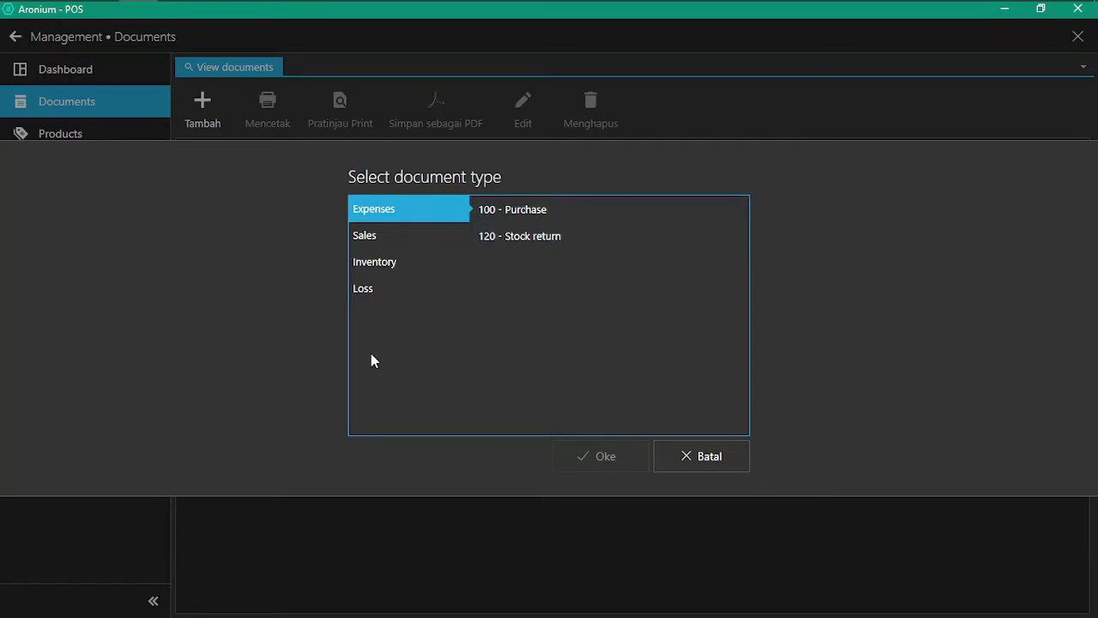
pyautogui.click(373, 240)
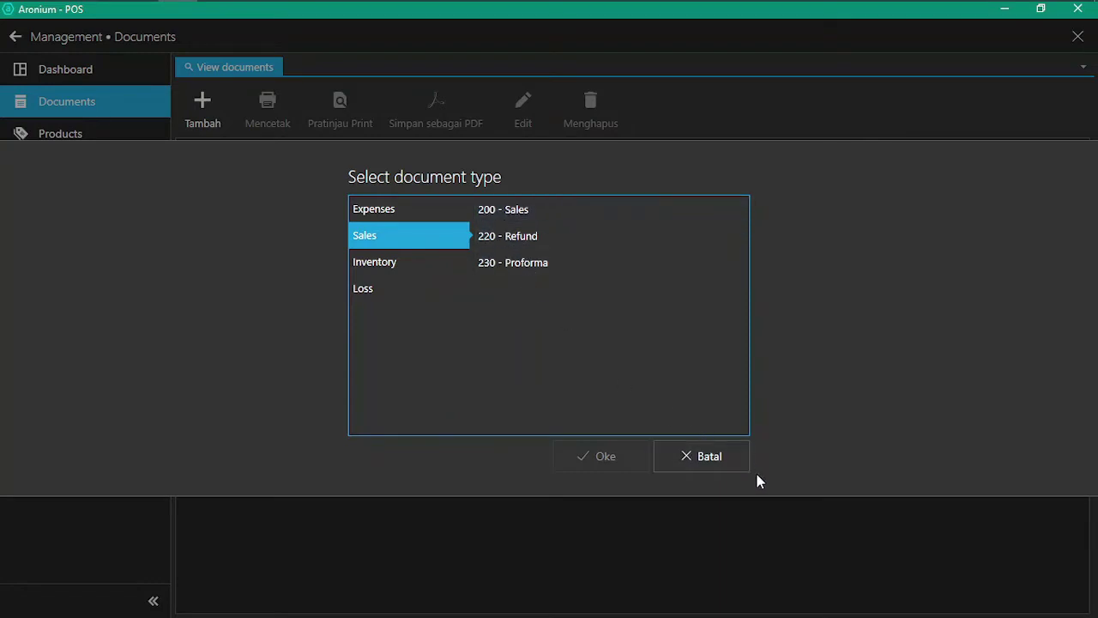
pyautogui.click(727, 463)
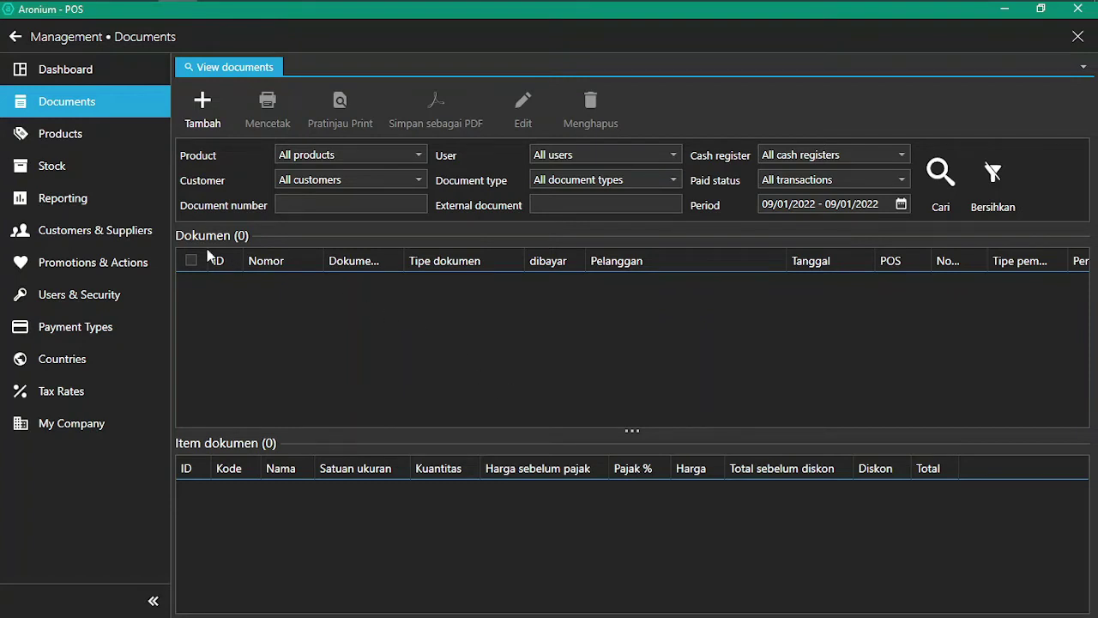
# Open a blank customer/supplier record and review its general info fields, including the Active and Customer switches
pyautogui.click(135, 228)
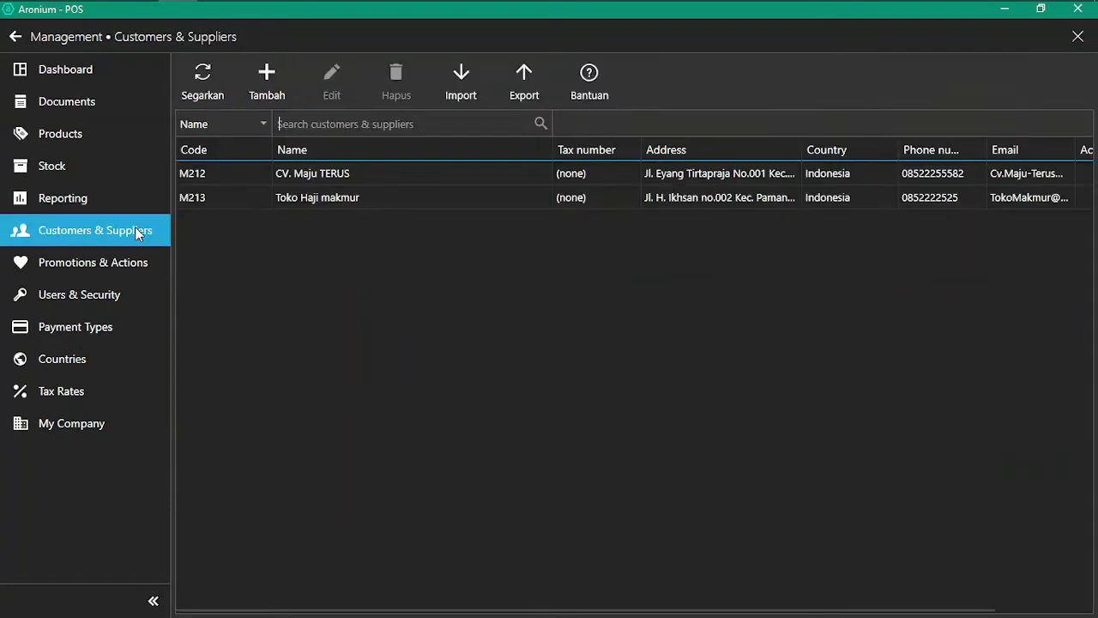
pyautogui.click(341, 200)
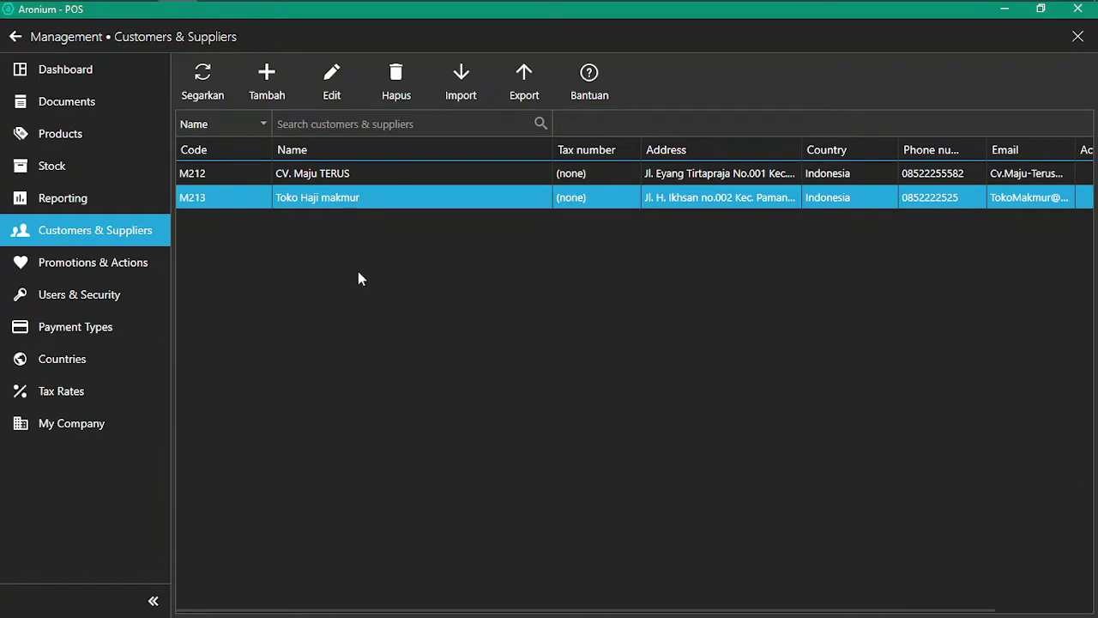
pyautogui.click(272, 81)
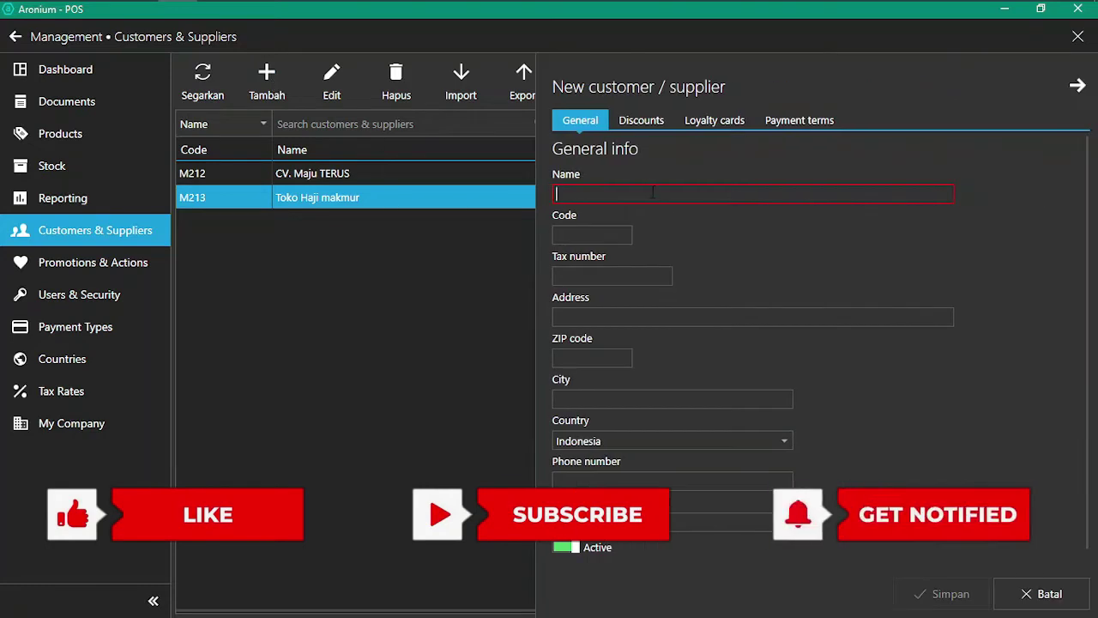
pyautogui.scroll(-1, 629, 491)
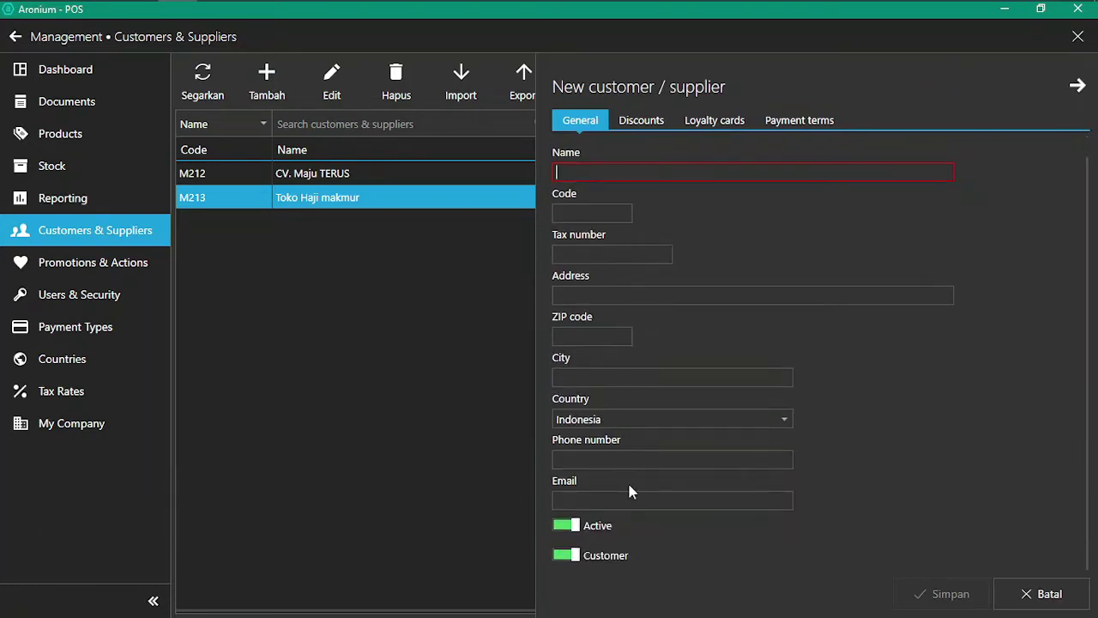
pyautogui.click(573, 556)
pyautogui.click(562, 558)
pyautogui.scroll(1, 592, 558)
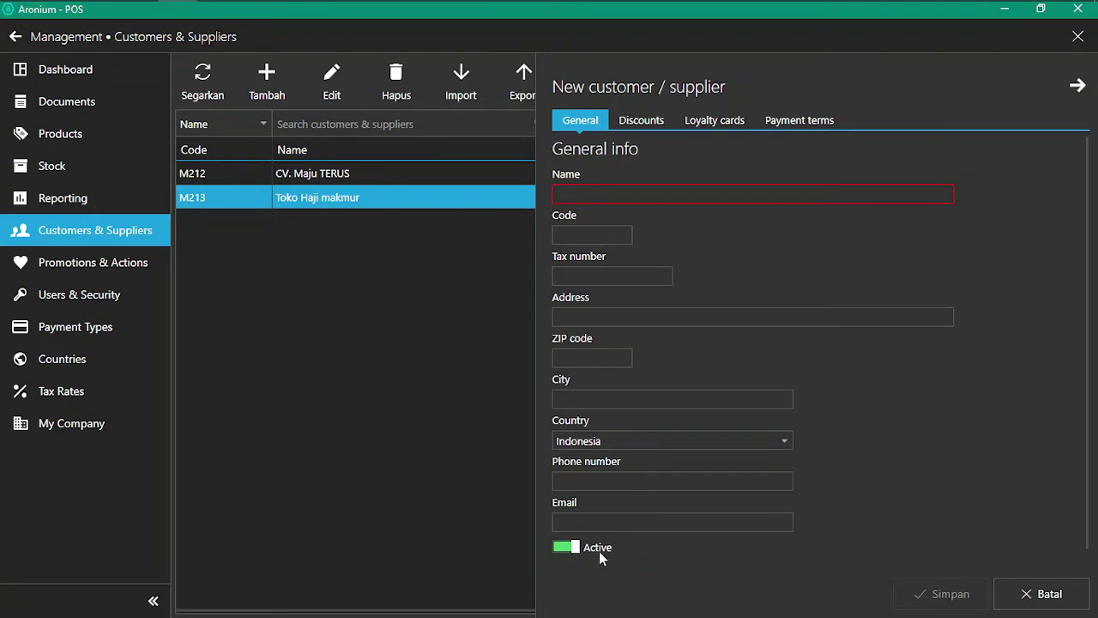
pyautogui.scroll(-1, 604, 532)
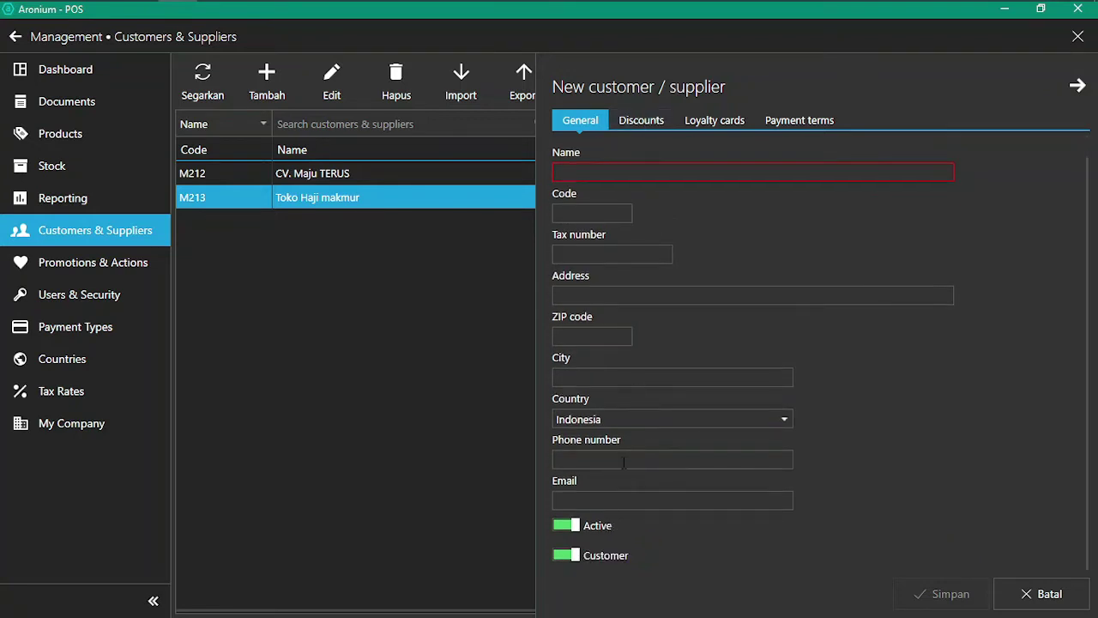
pyautogui.scroll(1, 721, 383)
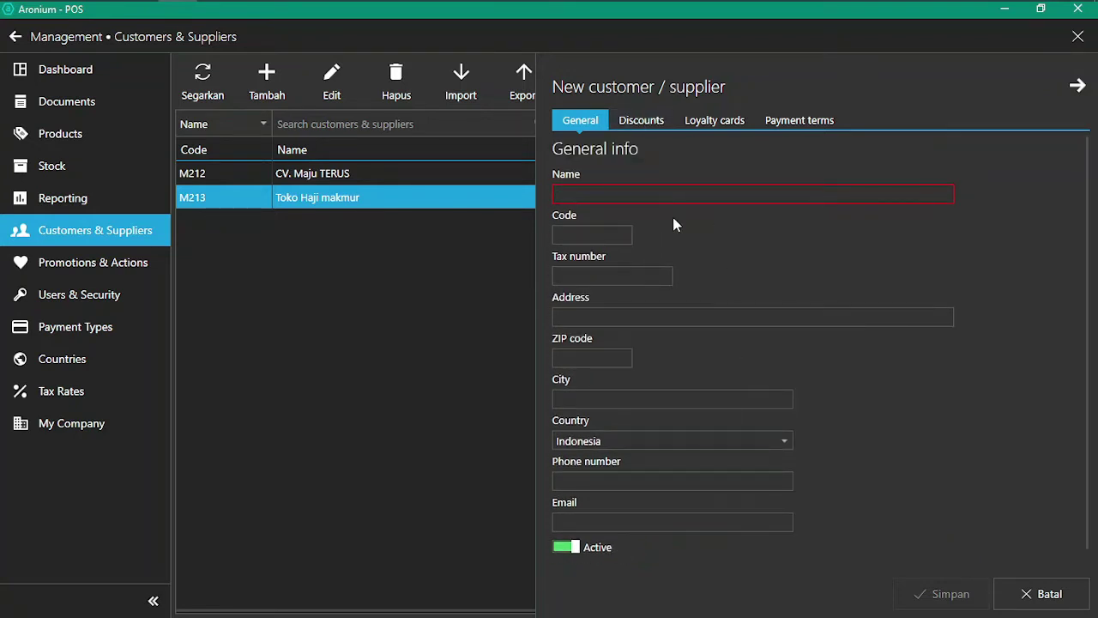
# Examine the discount options for products in the COKELAT group, then discard the blank customer record
pyautogui.click(645, 120)
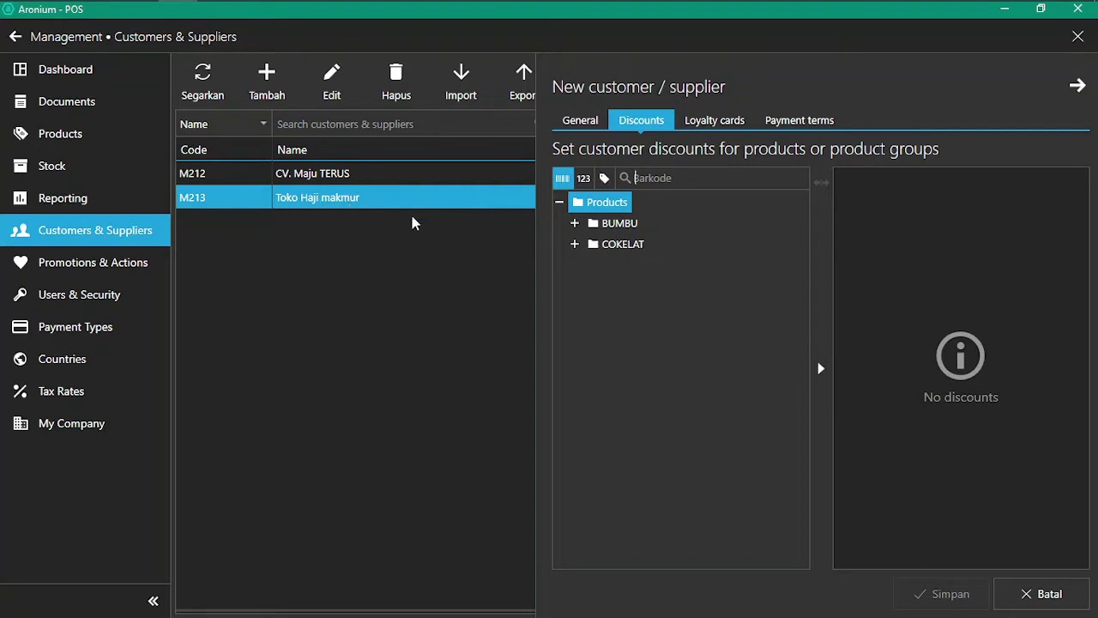
pyautogui.click(596, 246)
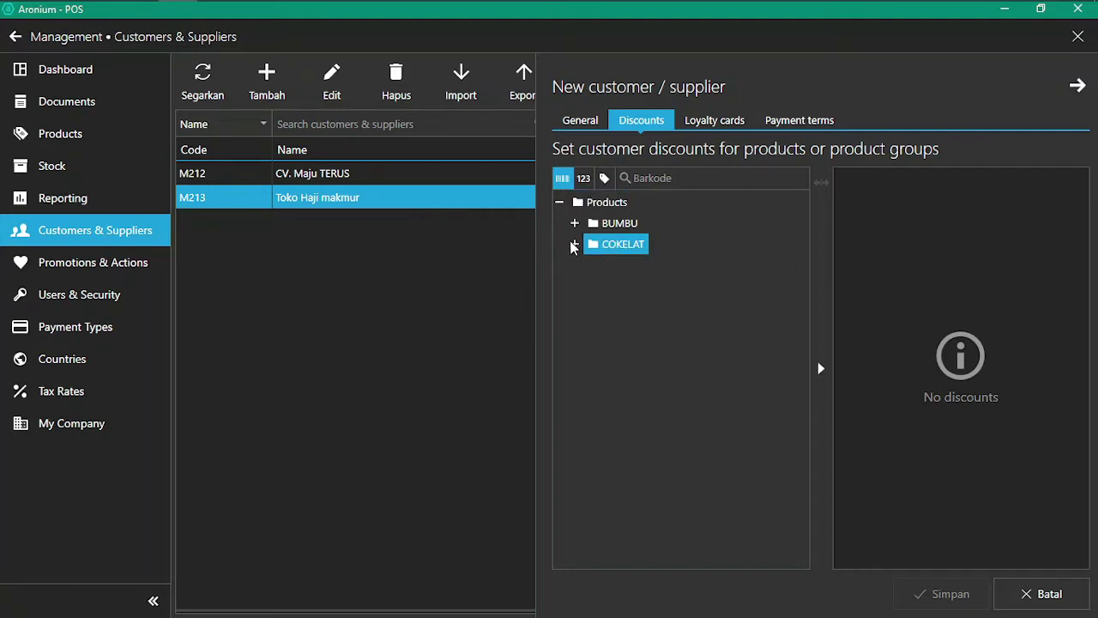
pyautogui.click(572, 245)
pyautogui.click(662, 268)
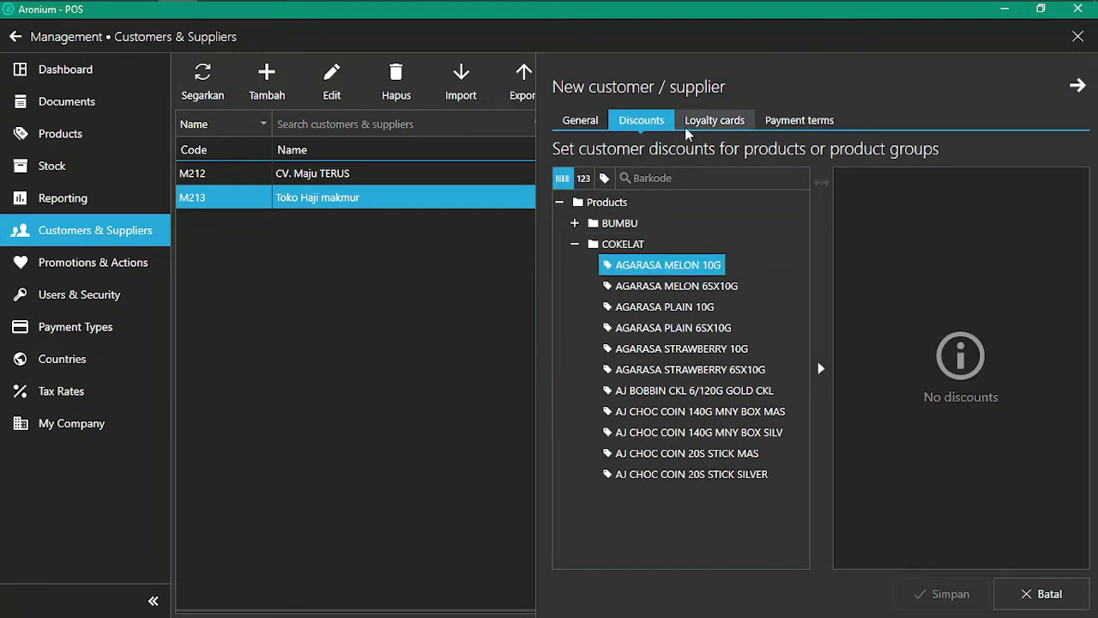
pyautogui.click(583, 120)
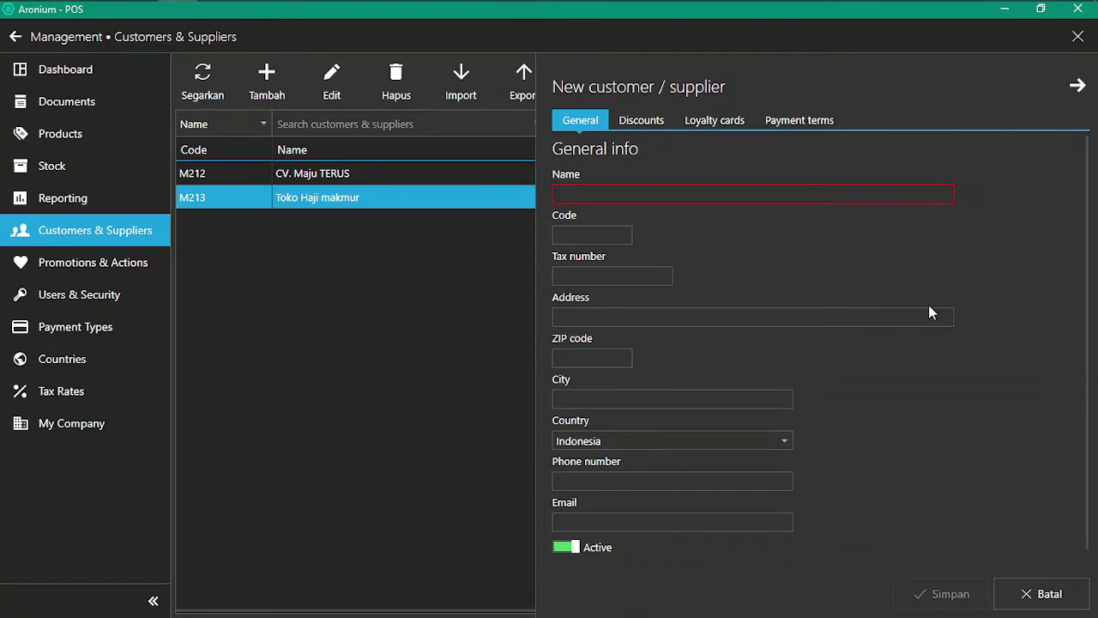
pyautogui.scroll(-1, 813, 384)
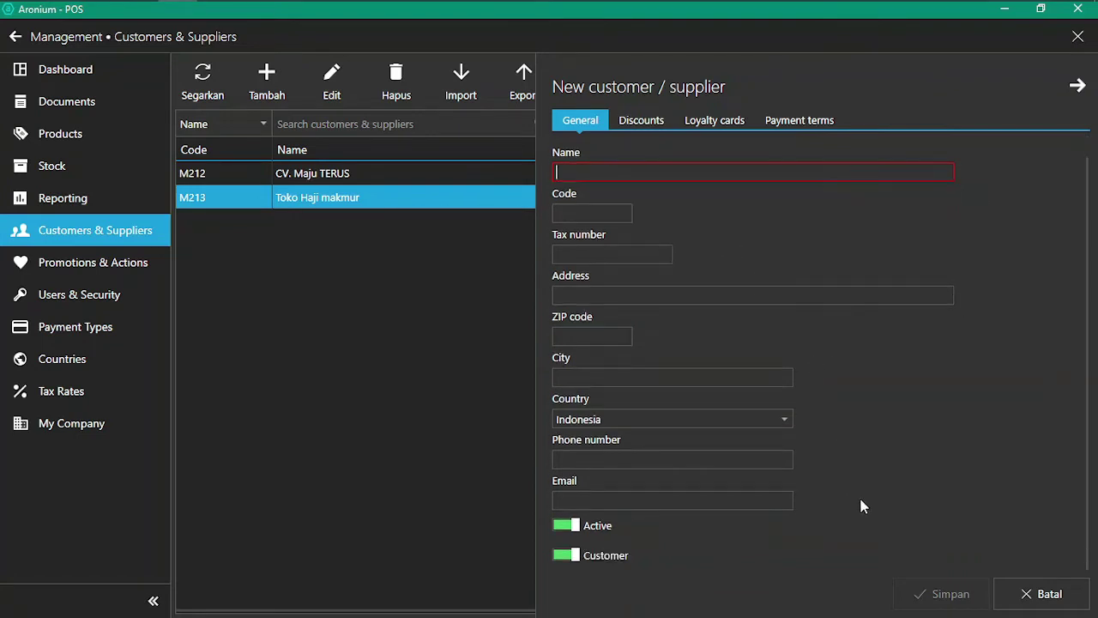
pyautogui.click(1048, 593)
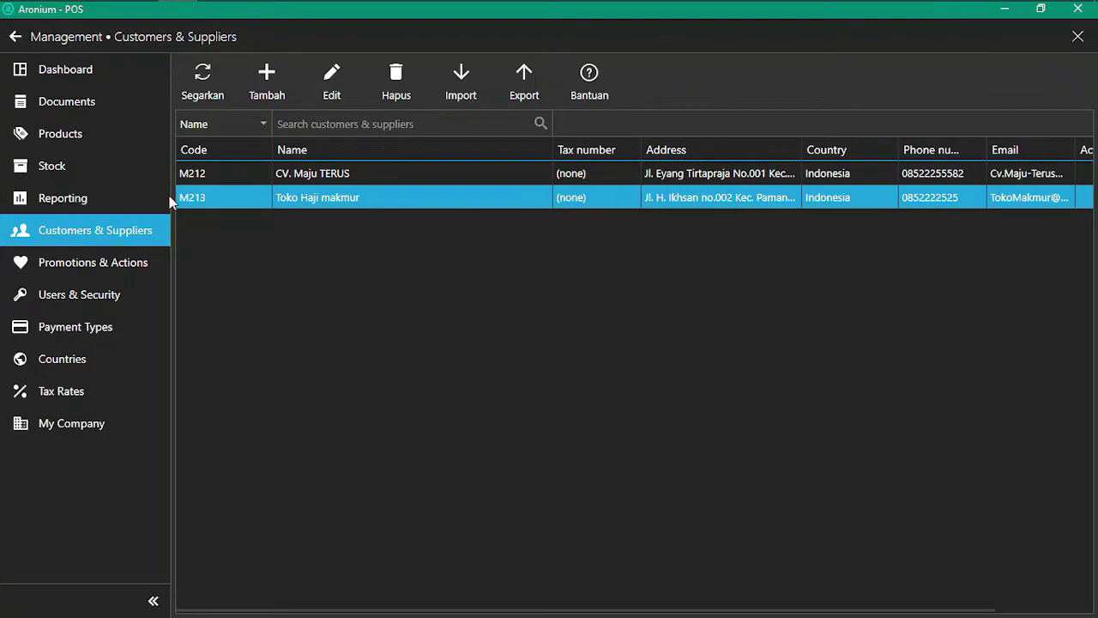
pyautogui.click(110, 113)
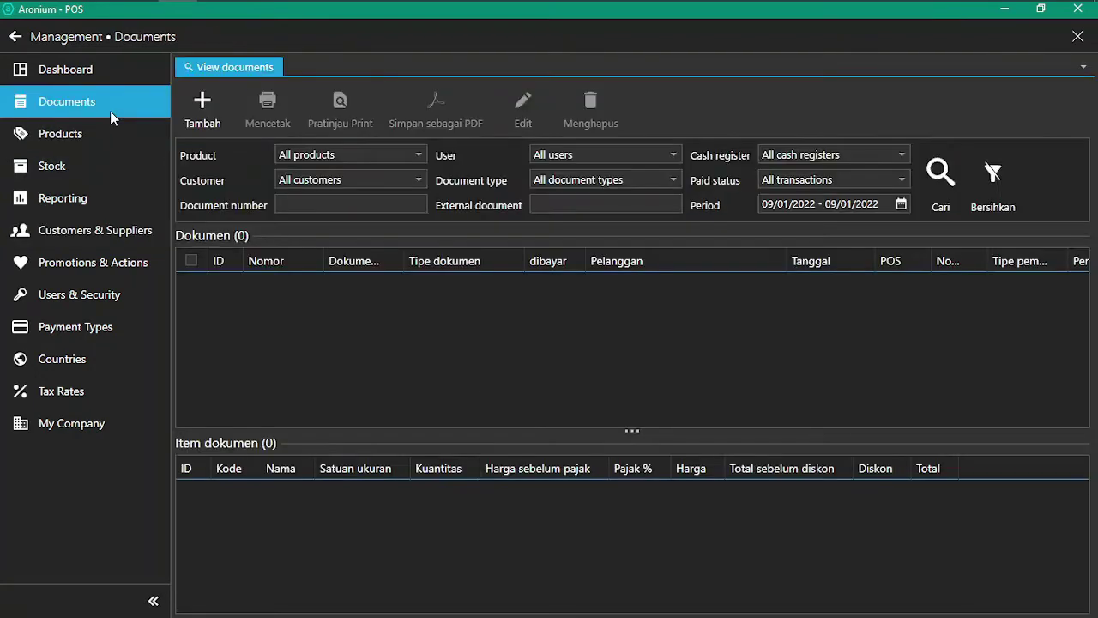
pyautogui.click(201, 107)
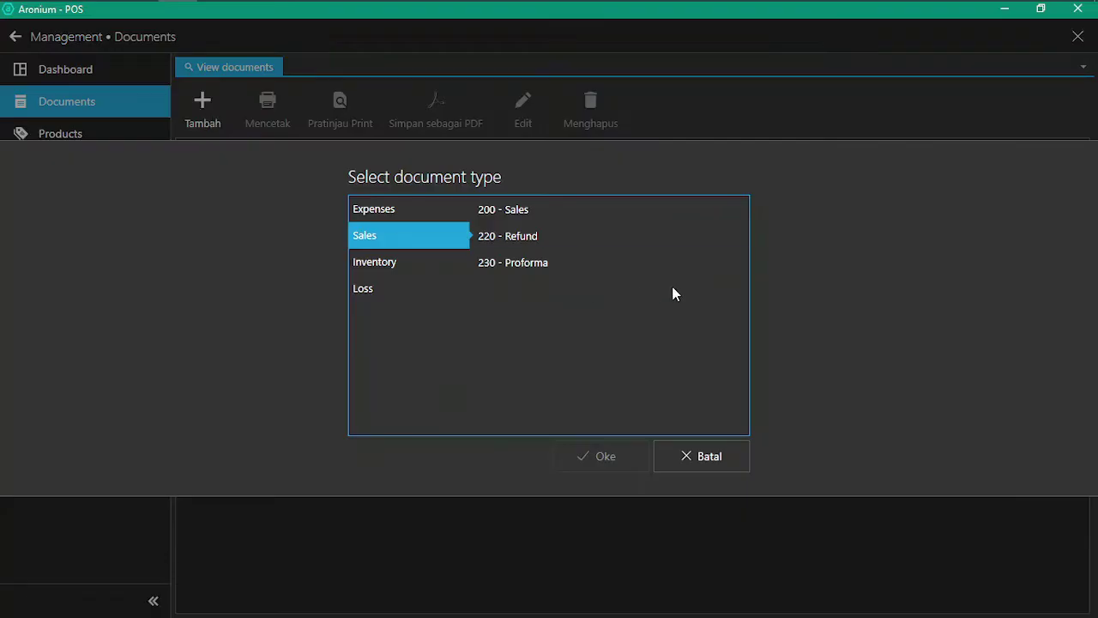
pyautogui.click(744, 456)
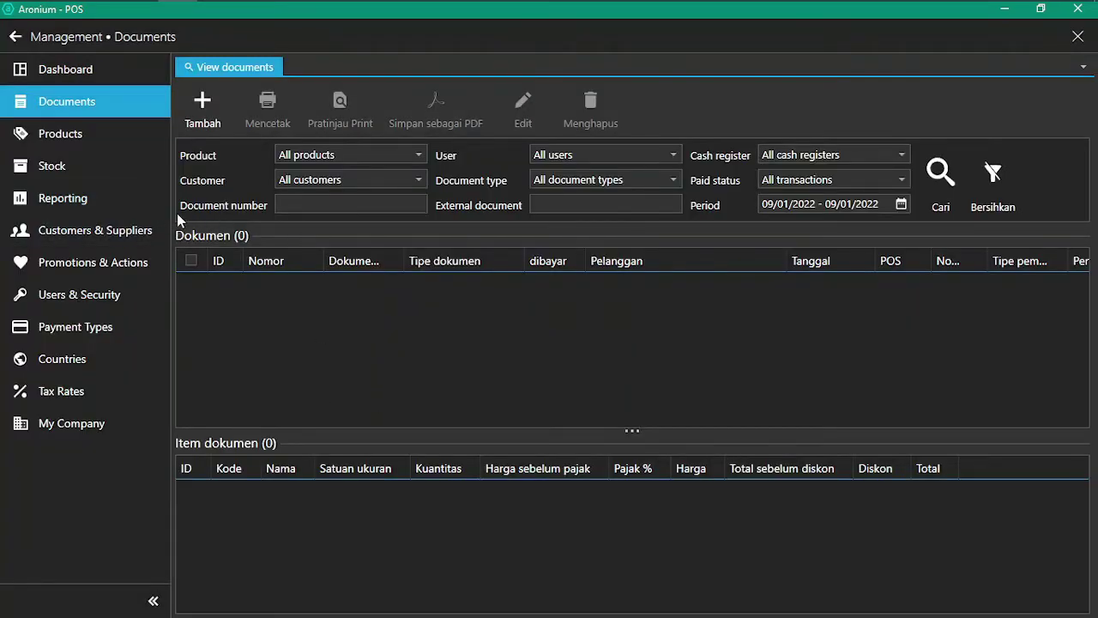
# Check the stock quantities of AGARASA MELON 10G and AGARASA MELON 6SX10G in the COKELAT product group
pyautogui.click(100, 170)
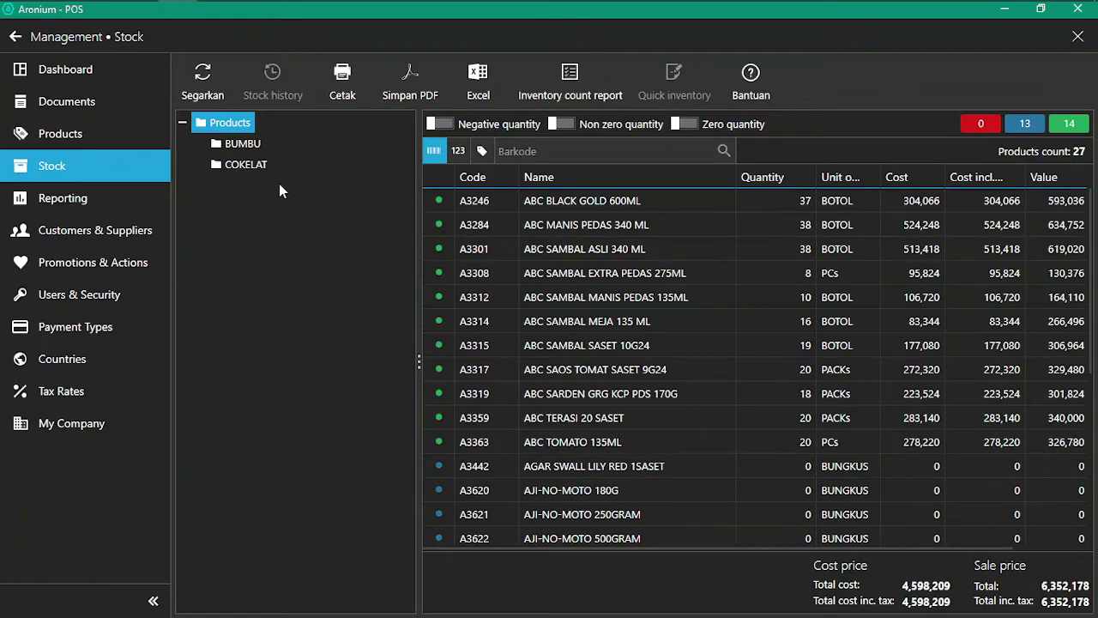
pyautogui.click(248, 164)
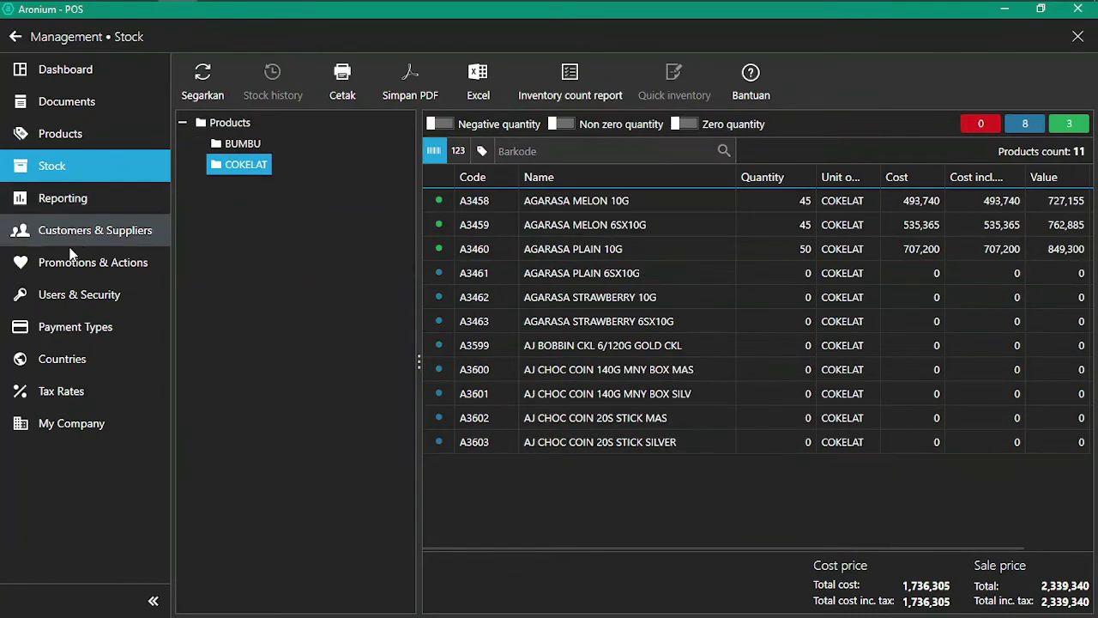
pyautogui.click(94, 230)
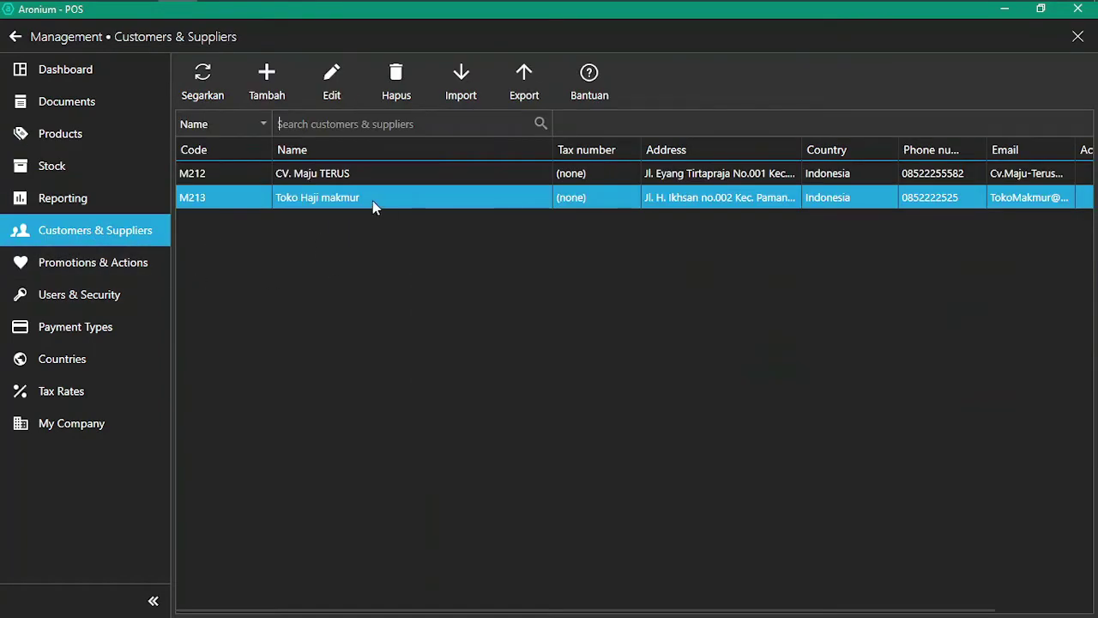
pyautogui.click(51, 168)
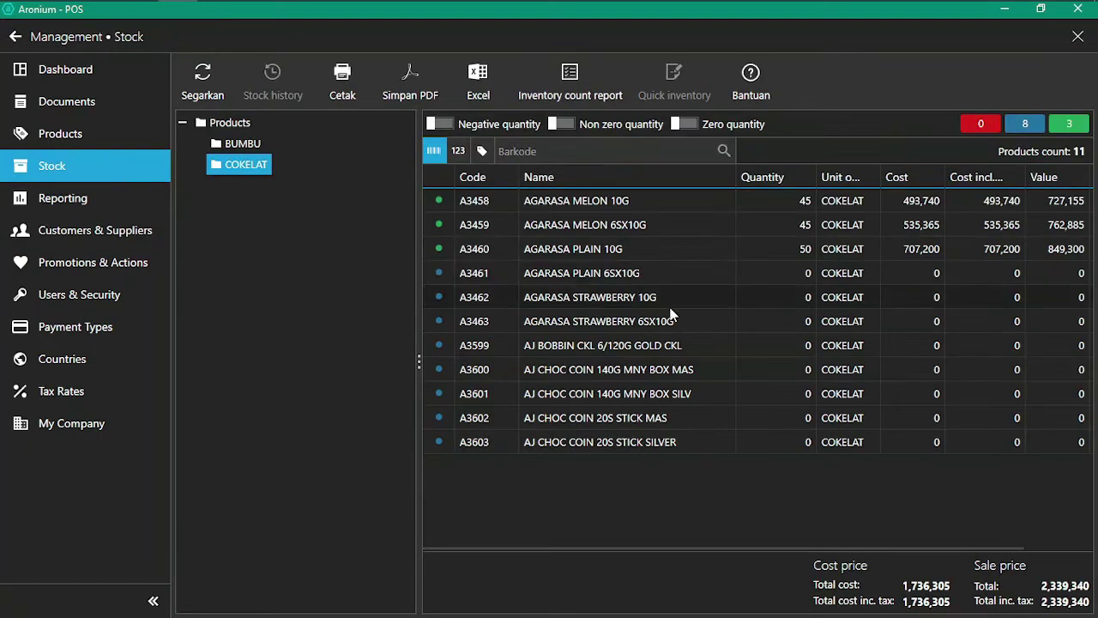
pyautogui.click(569, 204)
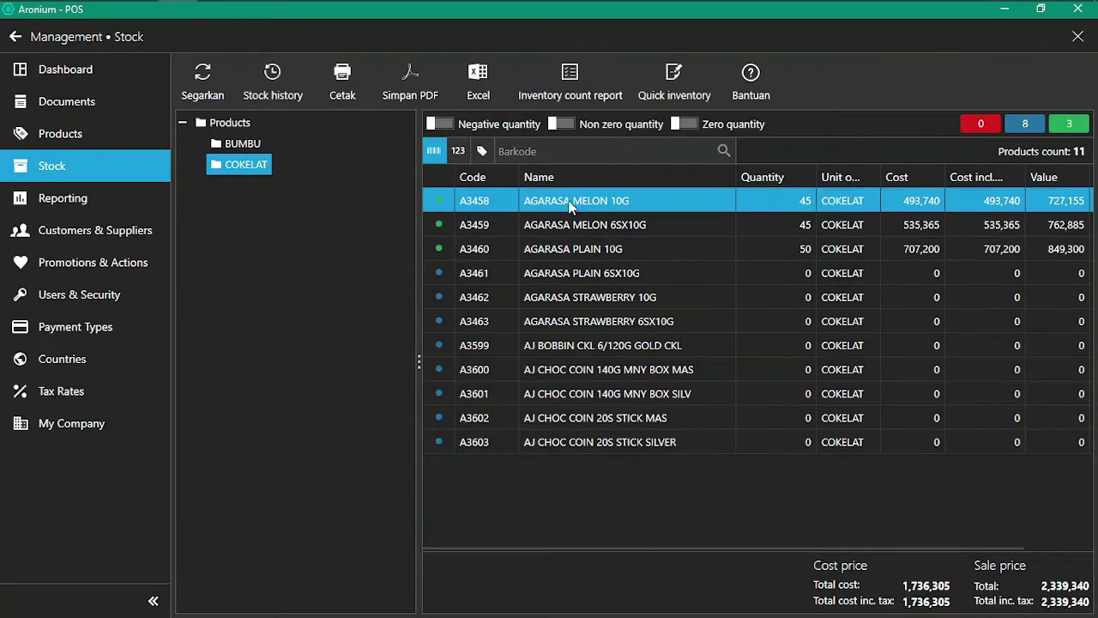
pyautogui.click(618, 230)
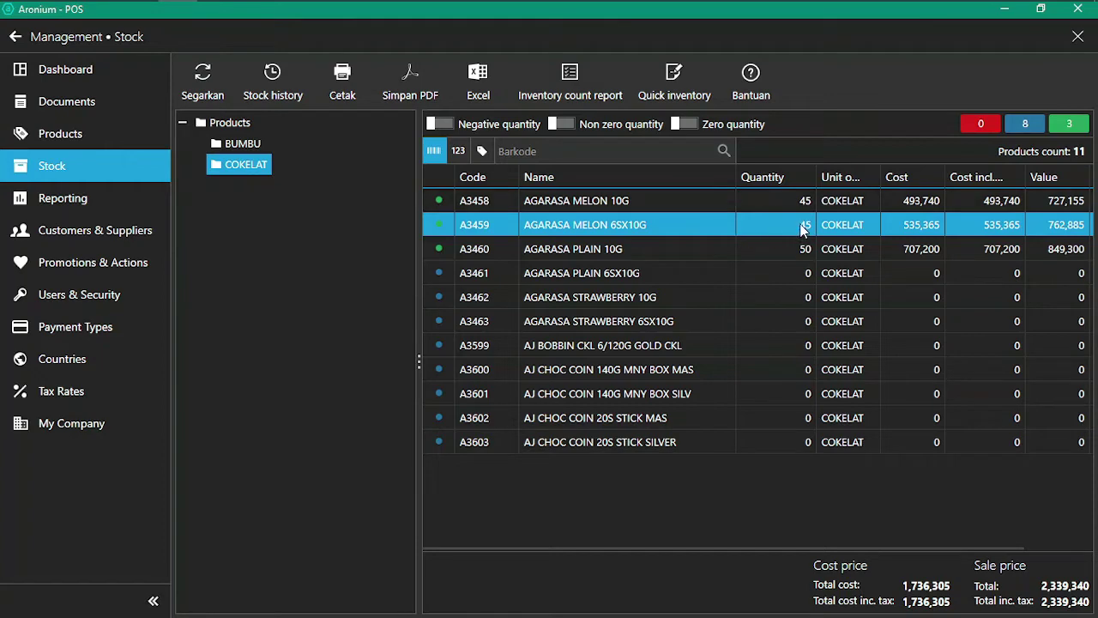
pyautogui.click(615, 205)
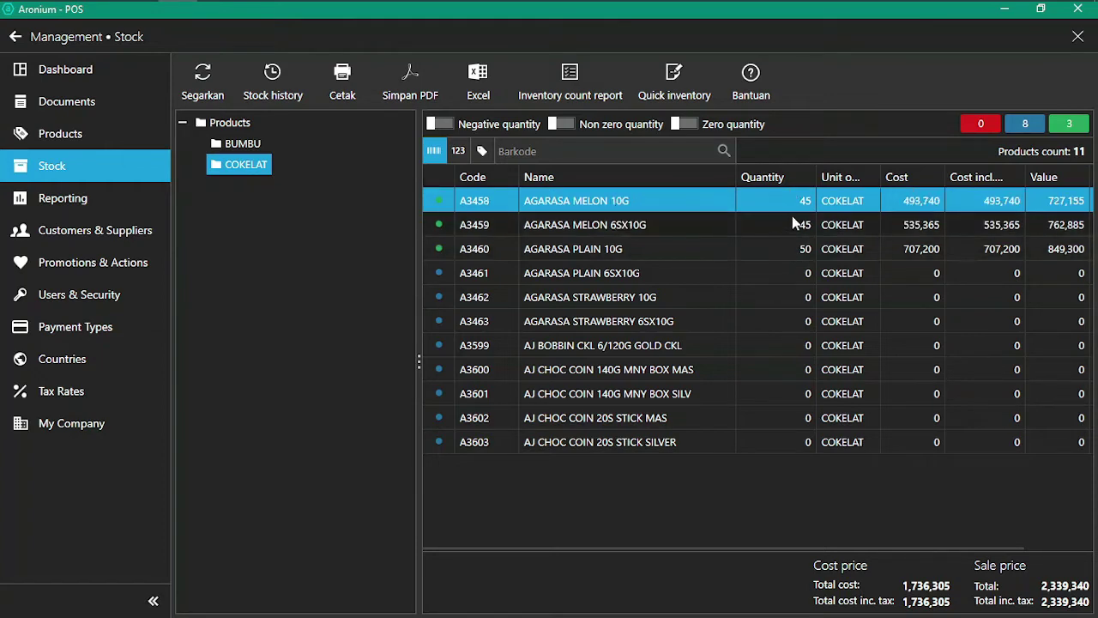
pyautogui.click(628, 223)
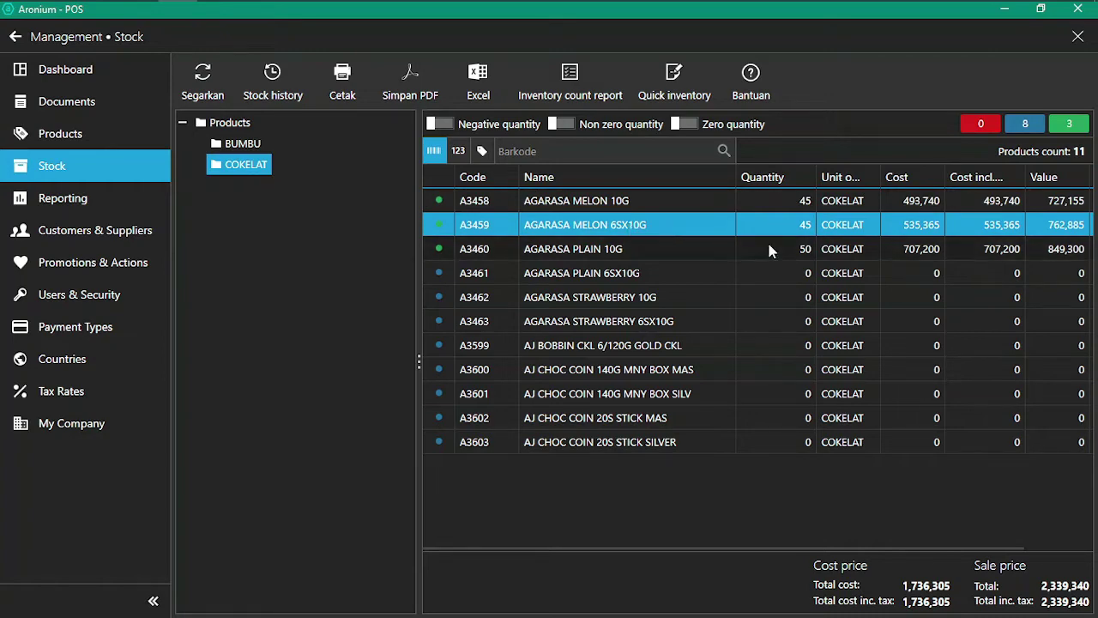
# Create a new document of type 200 - Sales
pyautogui.click(87, 104)
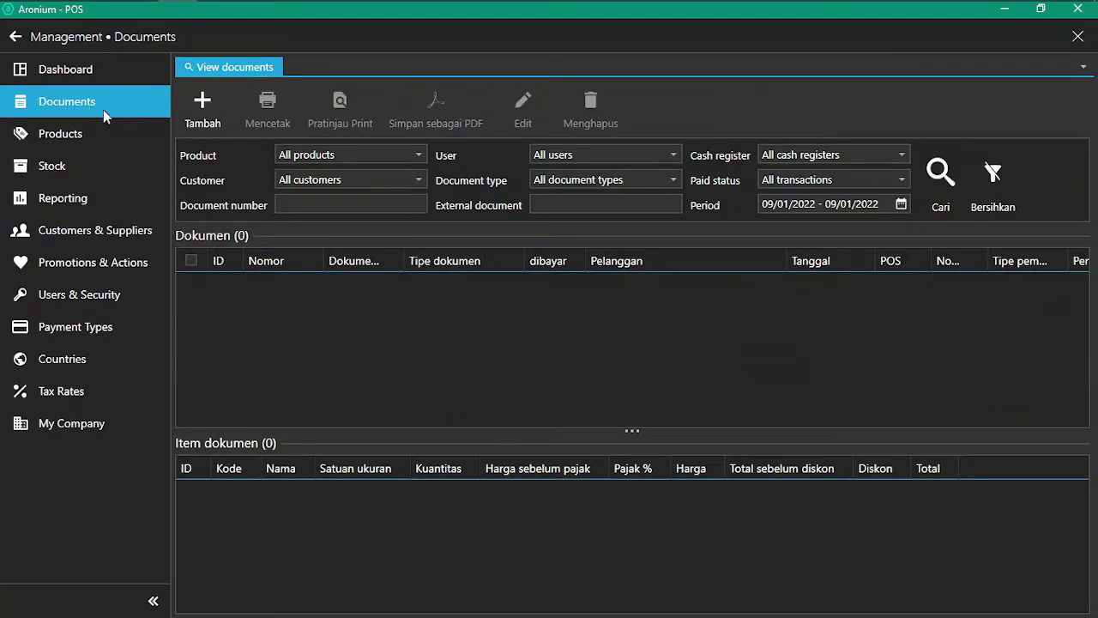
pyautogui.click(204, 110)
pyautogui.click(529, 211)
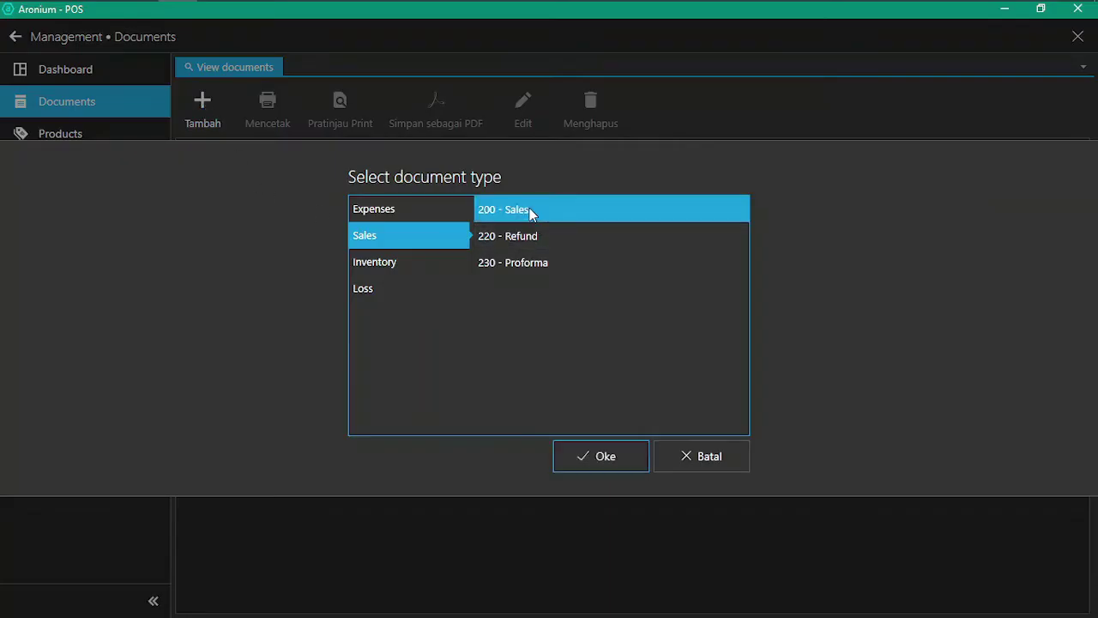
pyautogui.click(617, 457)
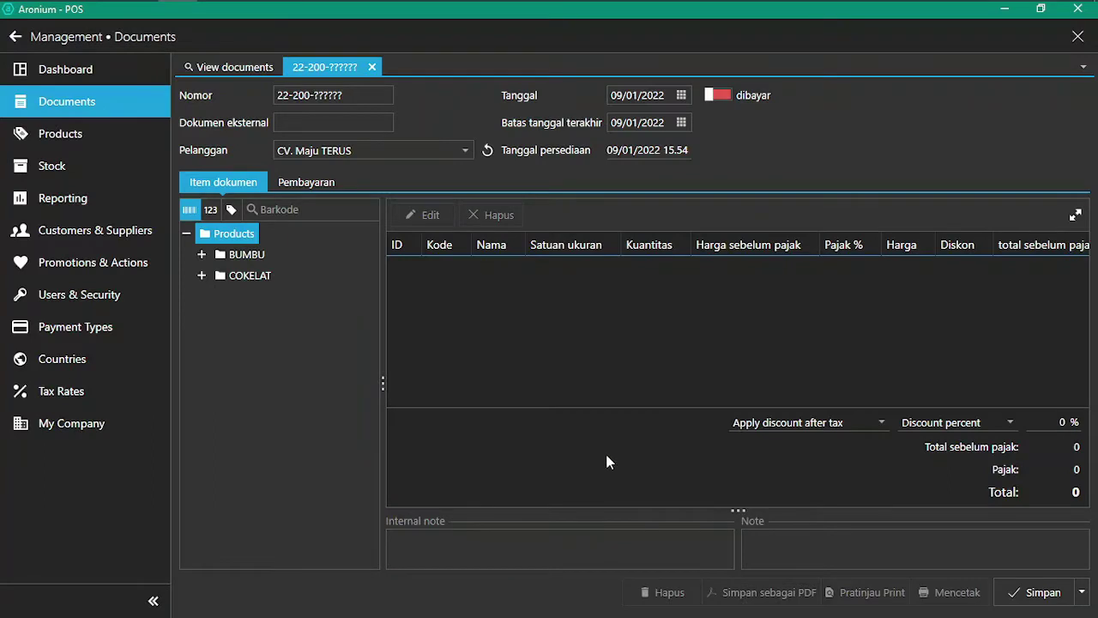
# Set the sales document's customer to Toko Haji makmur and activate the external document field
pyautogui.click(407, 156)
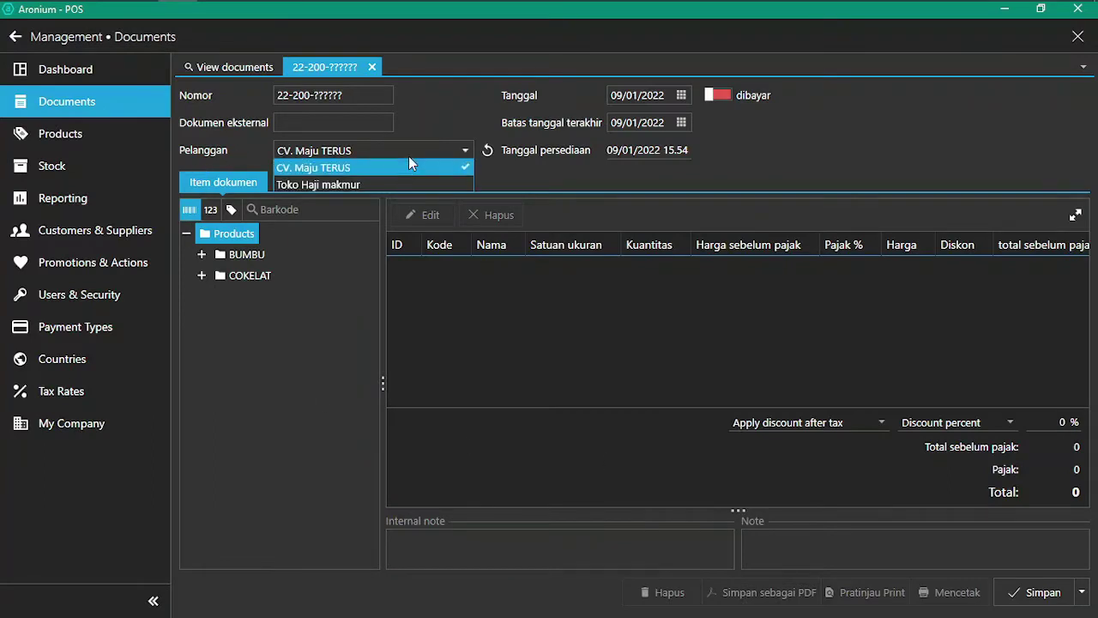
pyautogui.click(343, 183)
pyautogui.click(319, 129)
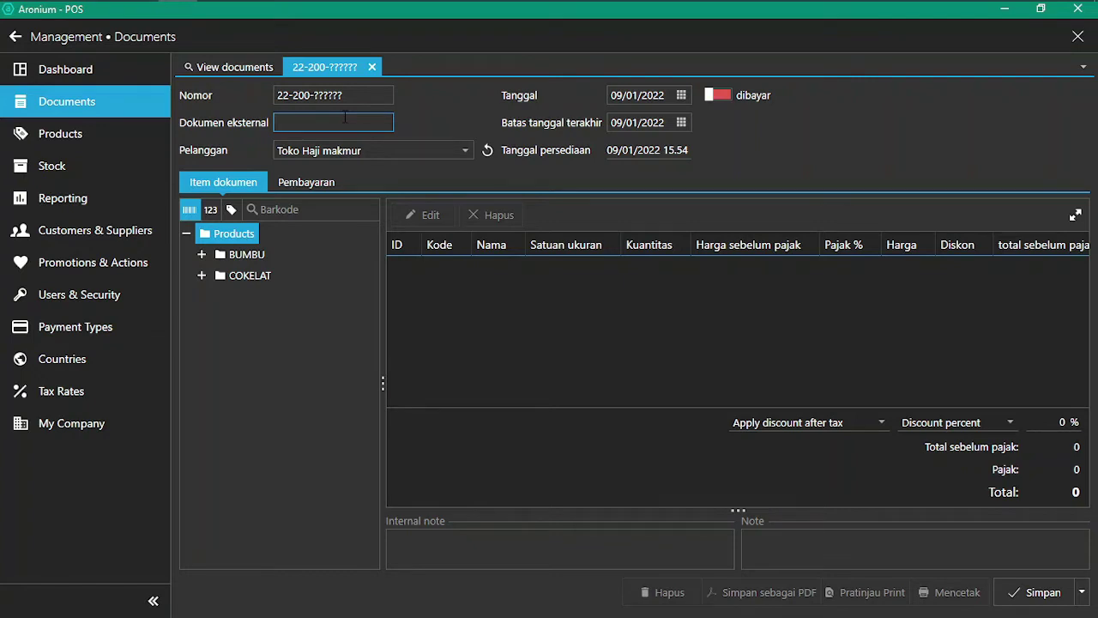
# Enter 222 as the sales document's external document reference and mark the document as paid
pyautogui.write('222')
pyautogui.click(711, 97)
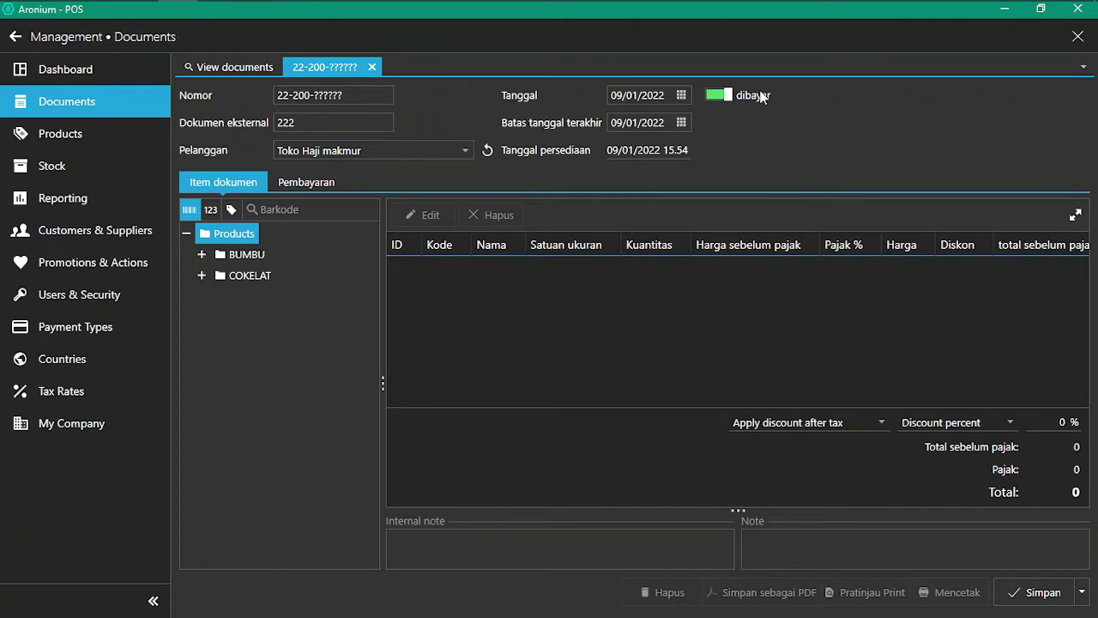
# Add AGARASA MELON 10G from the COKELAT group to the sales document with quantity 5
pyautogui.doubleClick(257, 276)
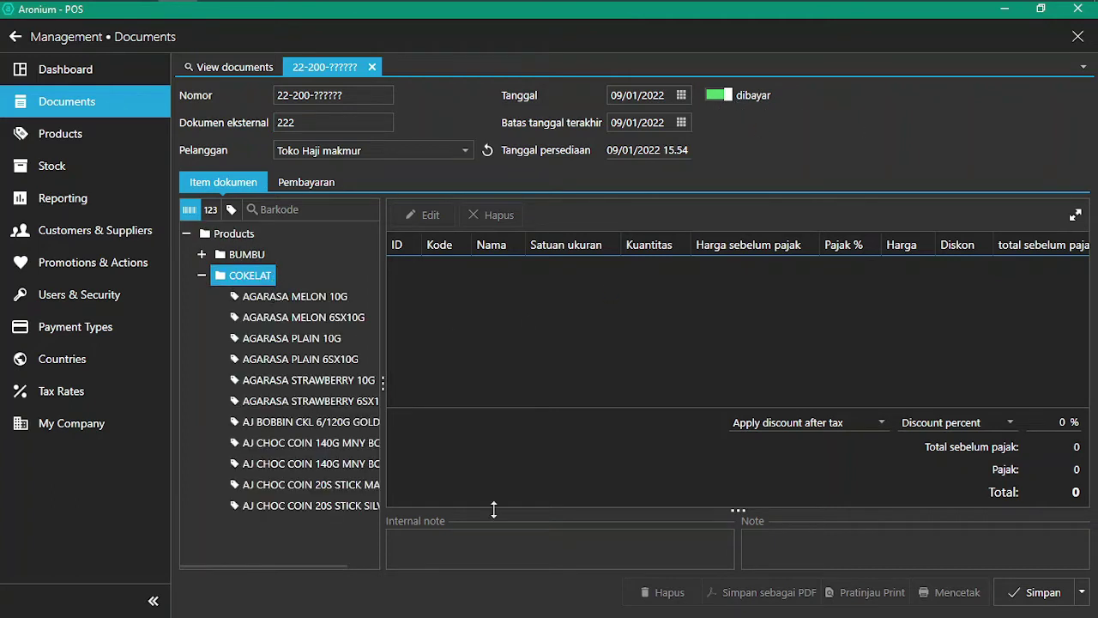
pyautogui.doubleClick(317, 303)
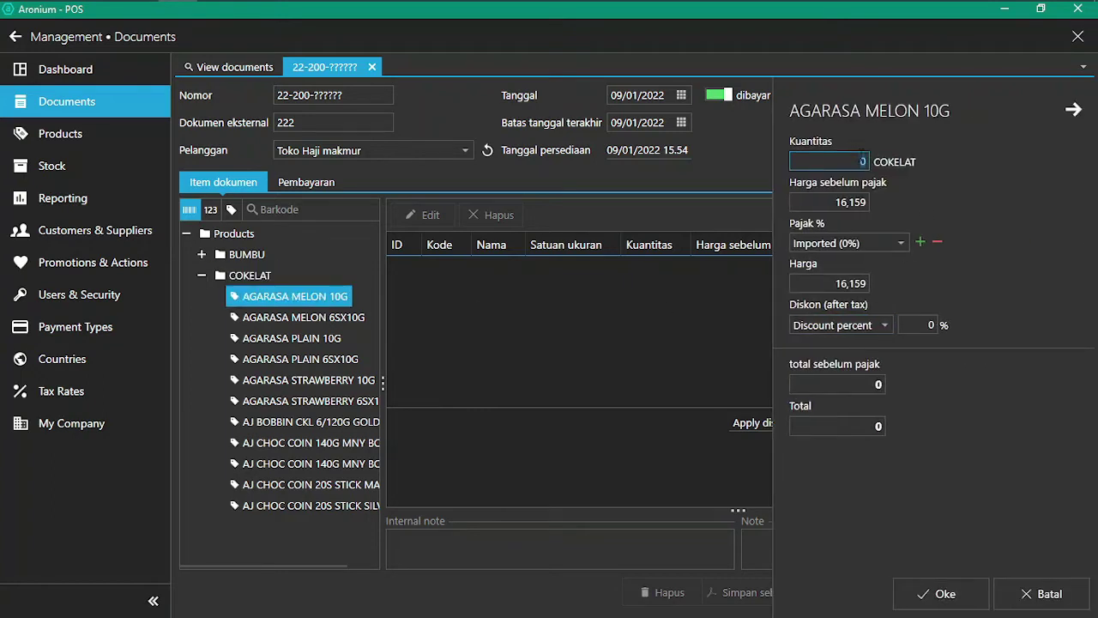
pyautogui.write('5')
pyautogui.click(969, 602)
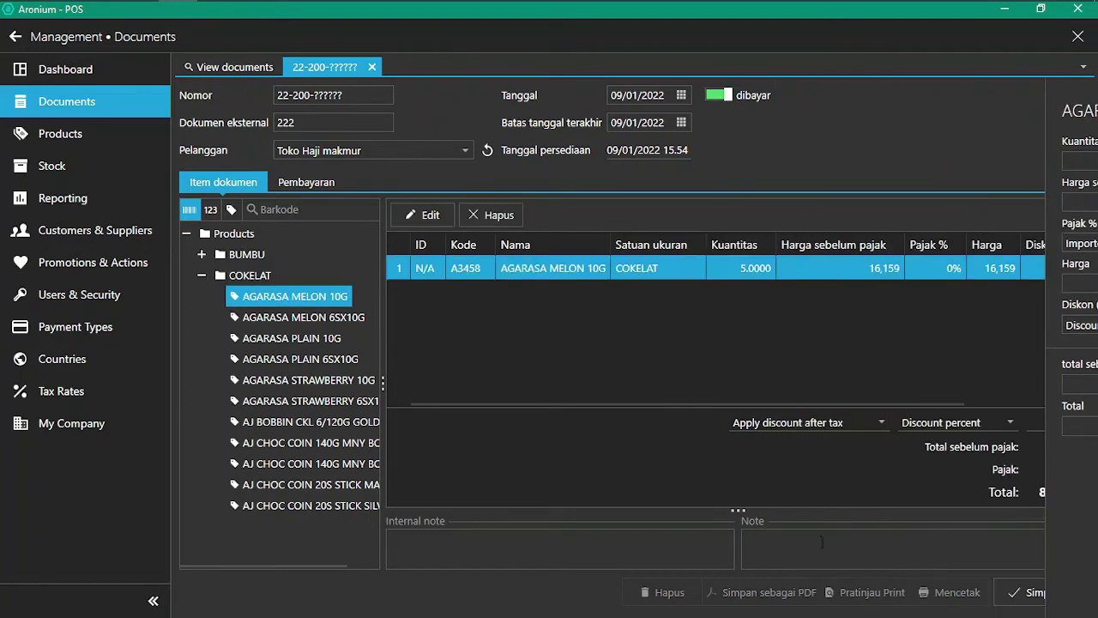
# Add AGARASA MELON 6SX10G to the sales document with quantity 5, then save and close the document
pyautogui.doubleClick(335, 321)
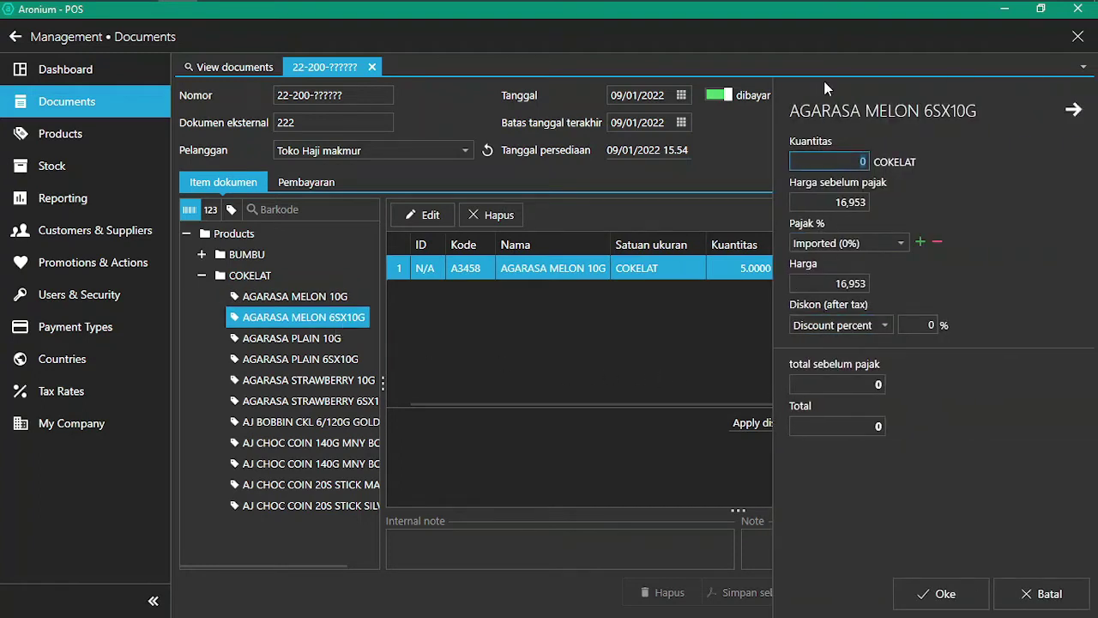
pyautogui.write('5')
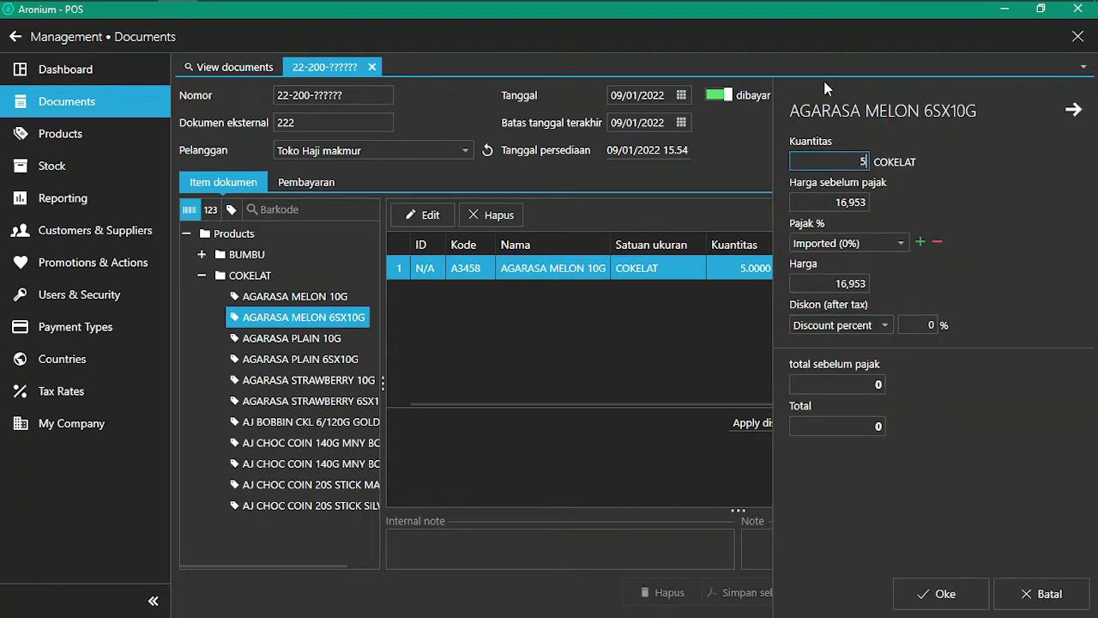
pyautogui.click(985, 600)
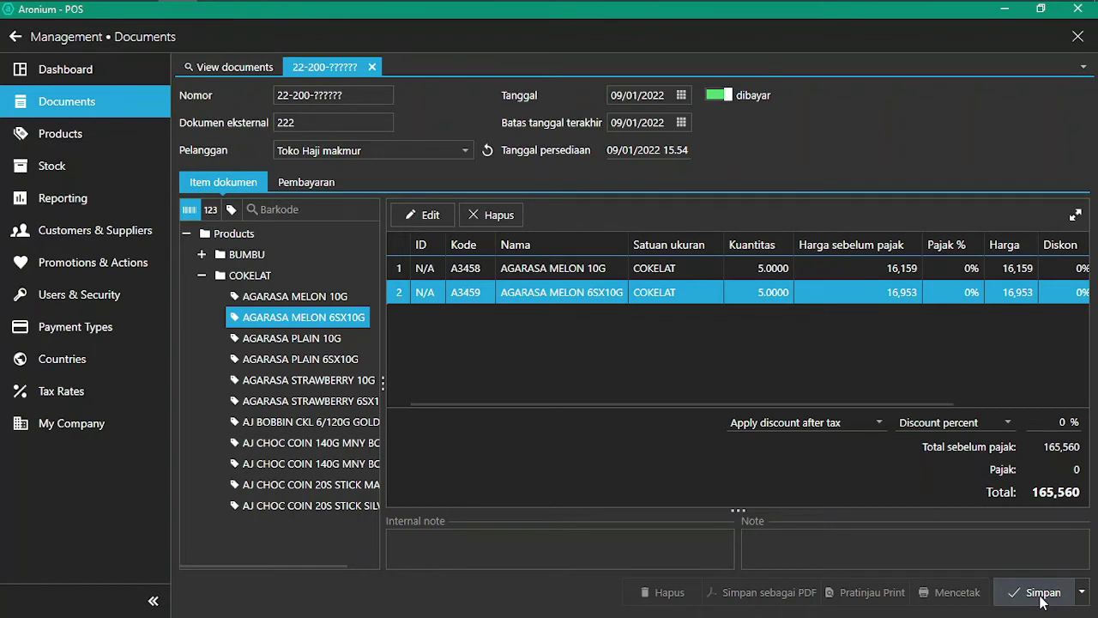
pyautogui.click(1083, 592)
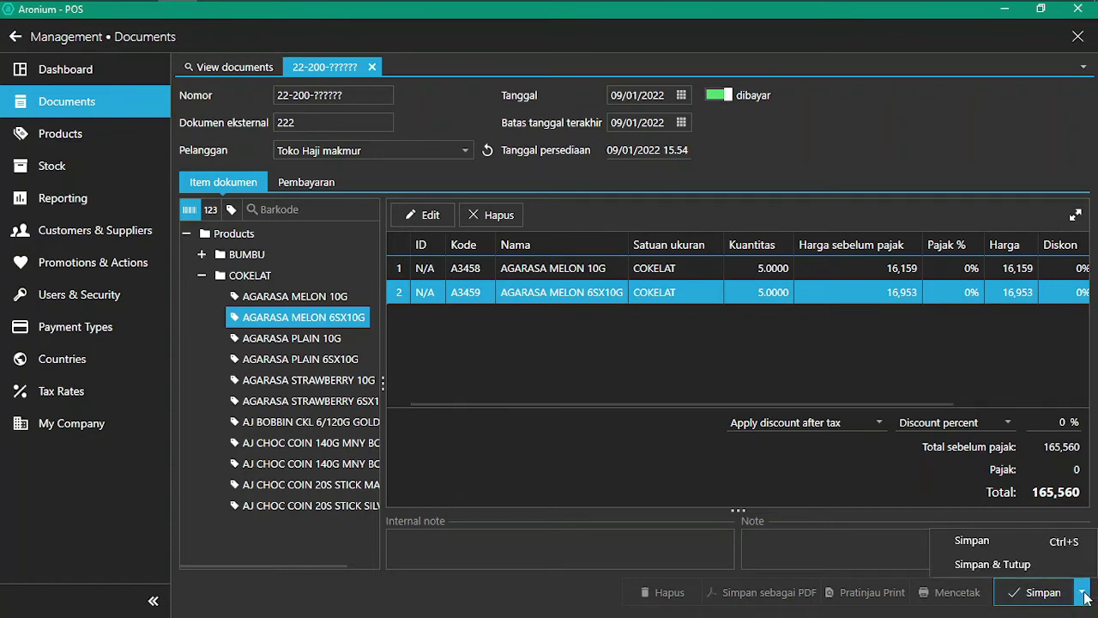
pyautogui.click(983, 564)
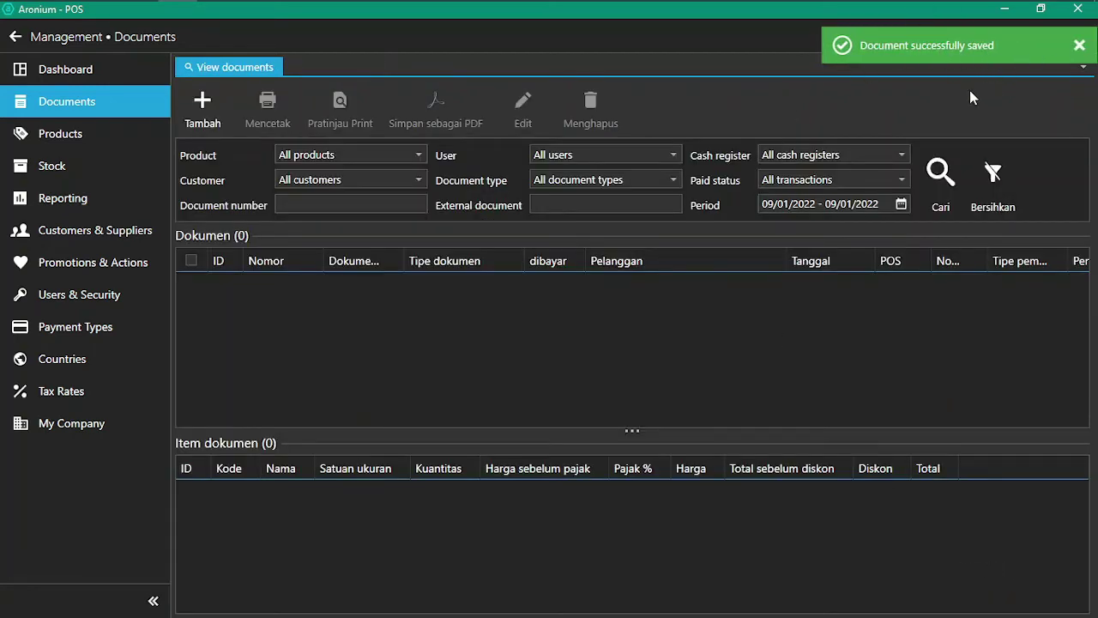
# Refresh the stock list and check the quantities in the COKELAT product group
pyautogui.click(70, 164)
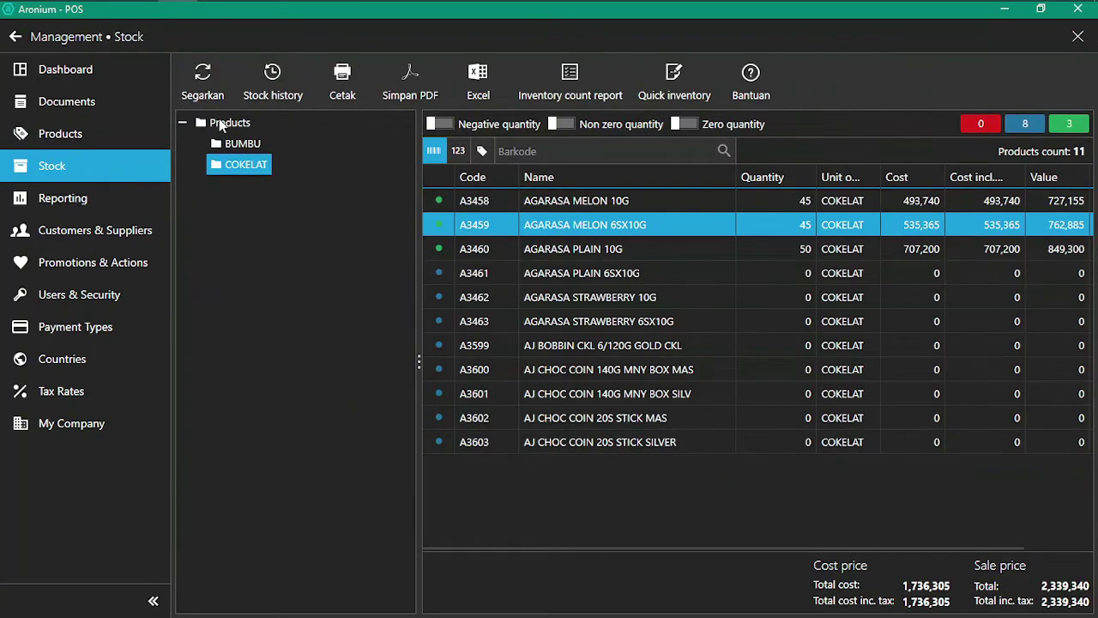
pyautogui.click(201, 76)
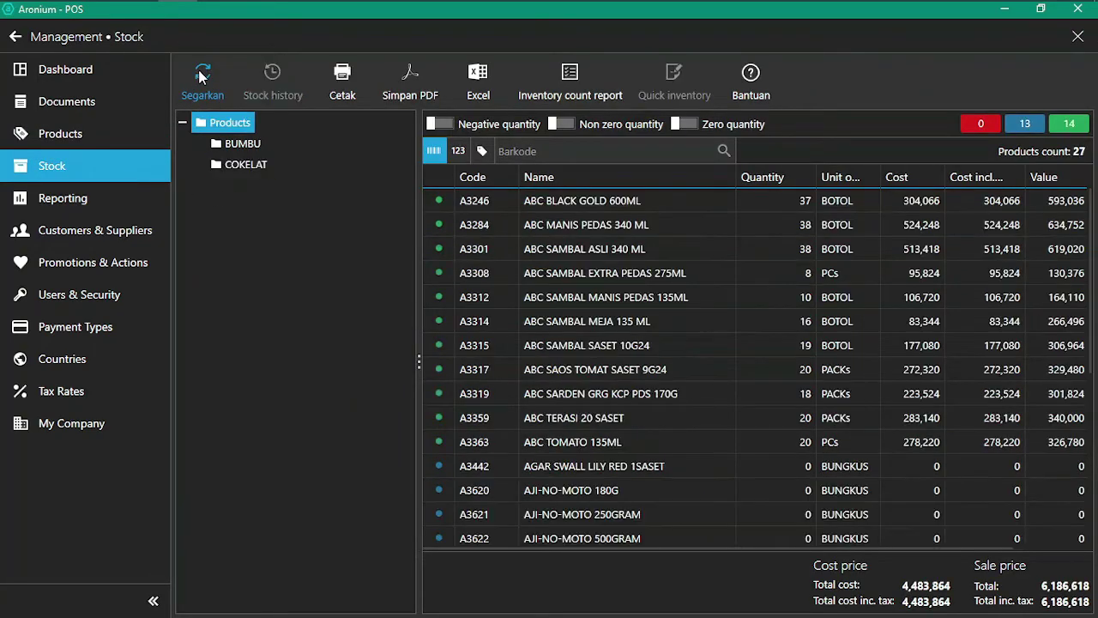
pyautogui.click(229, 164)
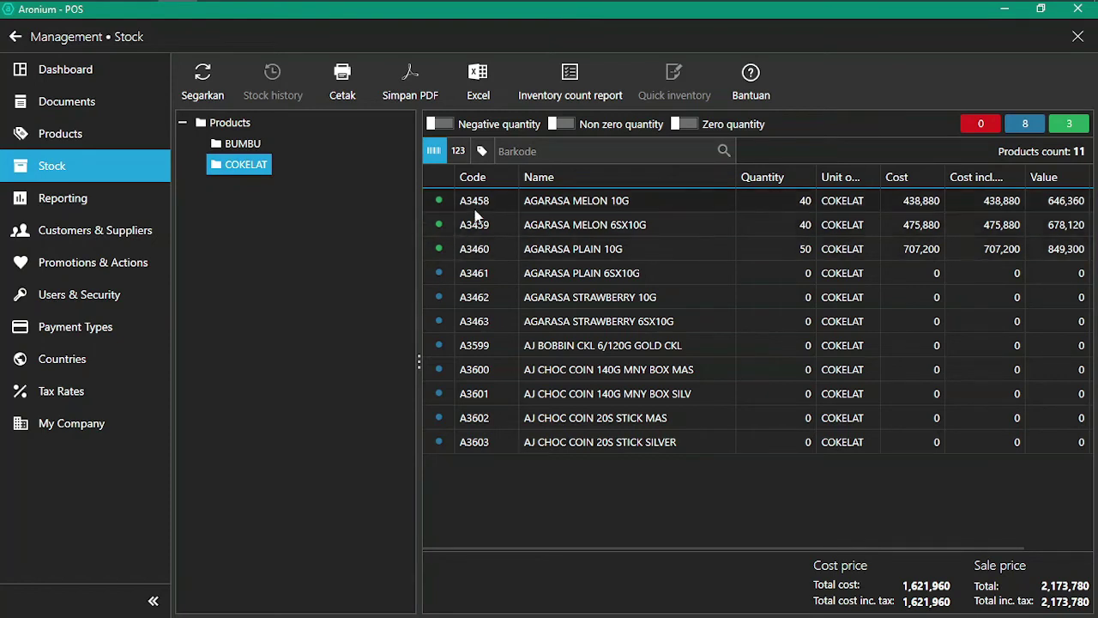
# Review the stock history of AGARASA MELON 10G, including the latest Toko Haji makmur sale, and close the history
pyautogui.click(609, 200)
pyautogui.rightClick(609, 200)
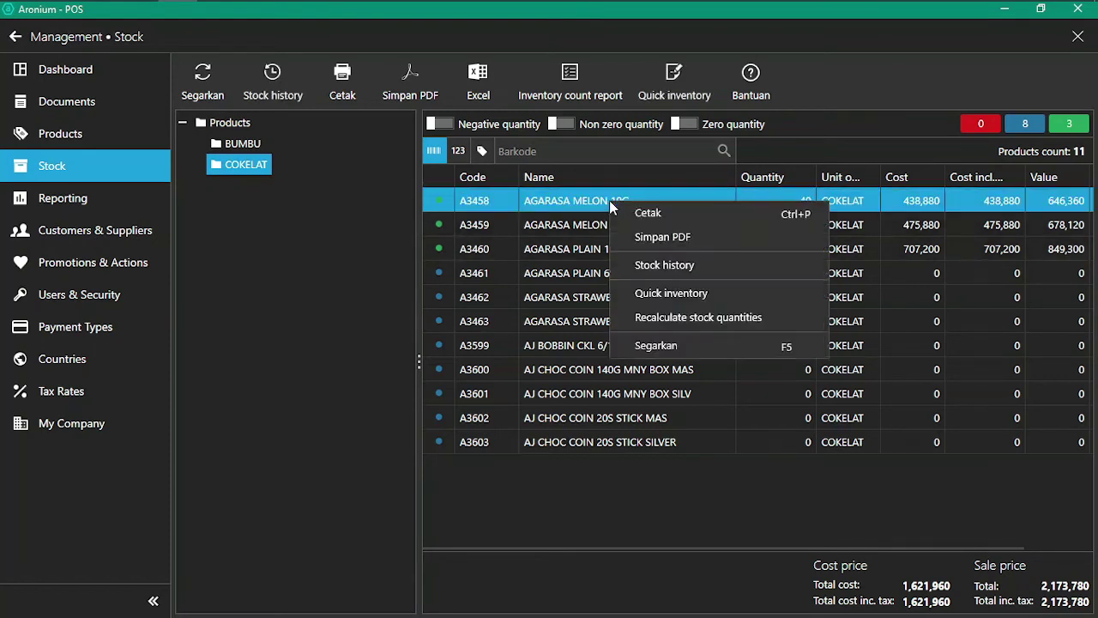
pyautogui.click(676, 265)
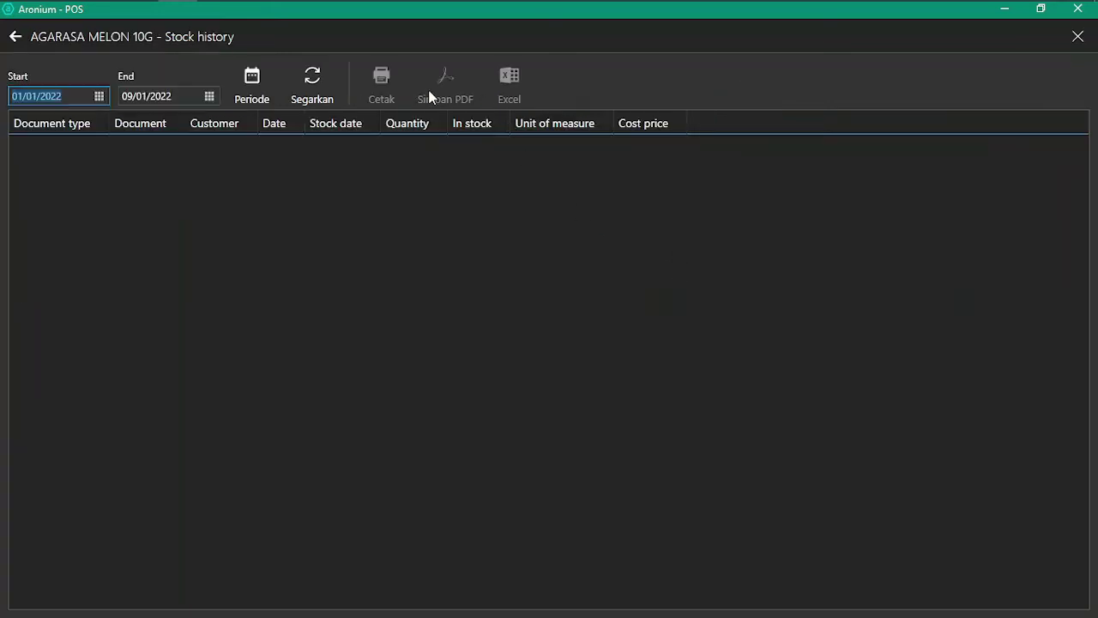
pyautogui.click(309, 82)
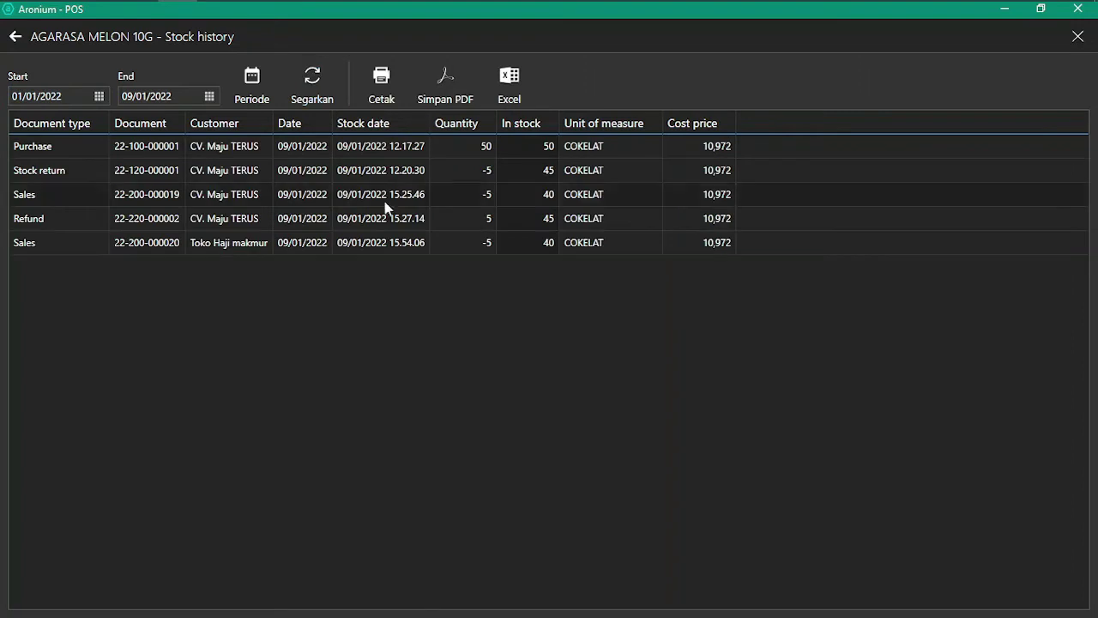
pyautogui.click(49, 248)
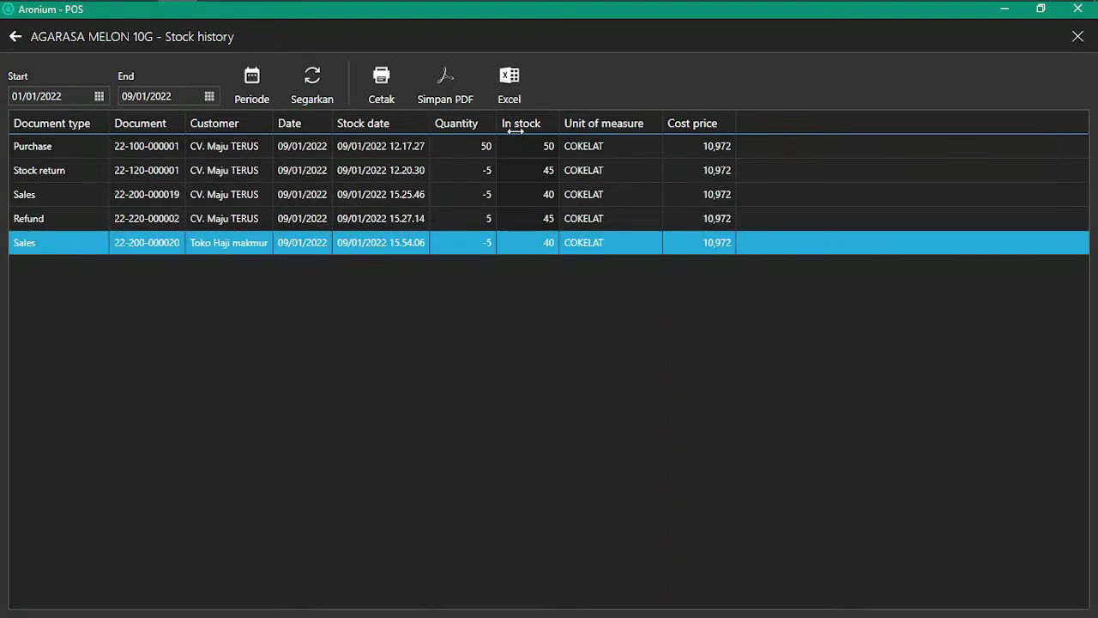
pyautogui.click(1077, 37)
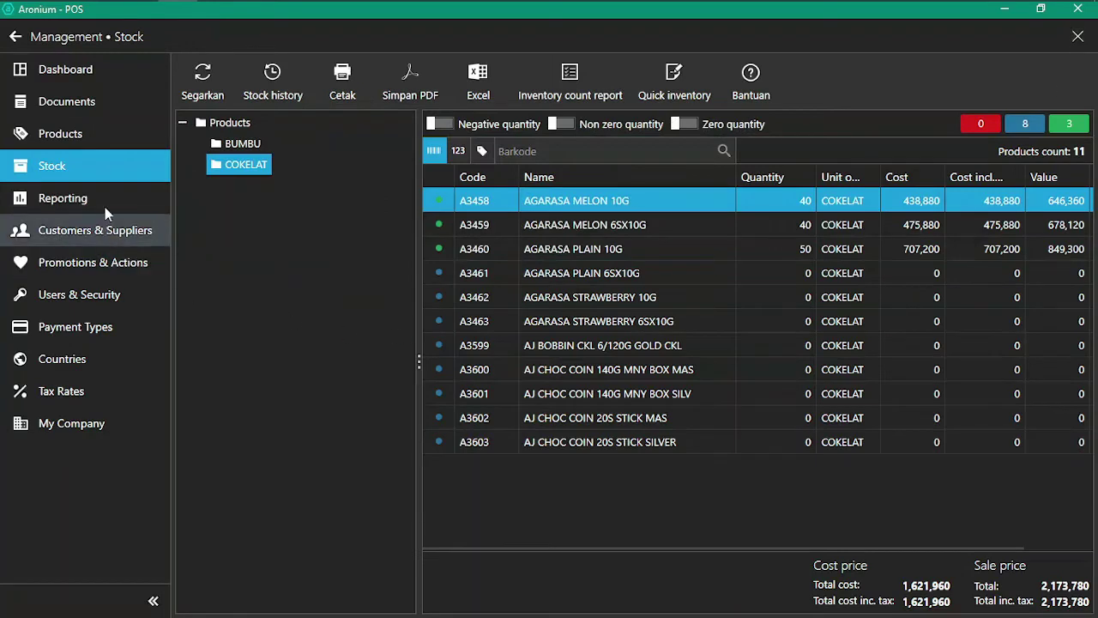
# Search the documents for type 200 - Sales, narrowed to customer Toko Haji makmur
pyautogui.click(98, 106)
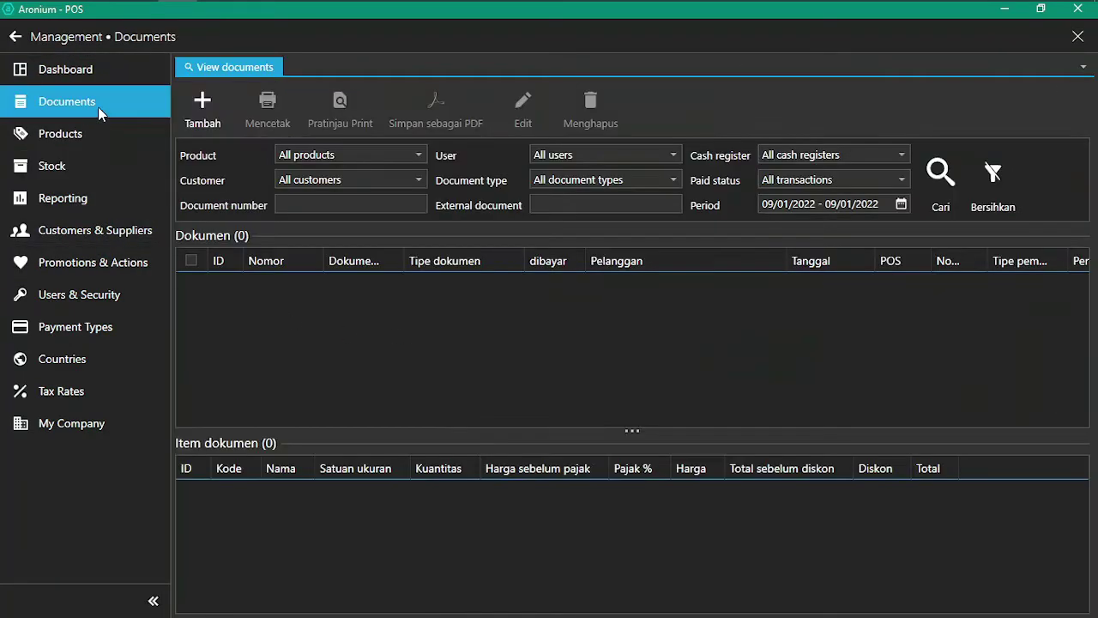
pyautogui.click(593, 184)
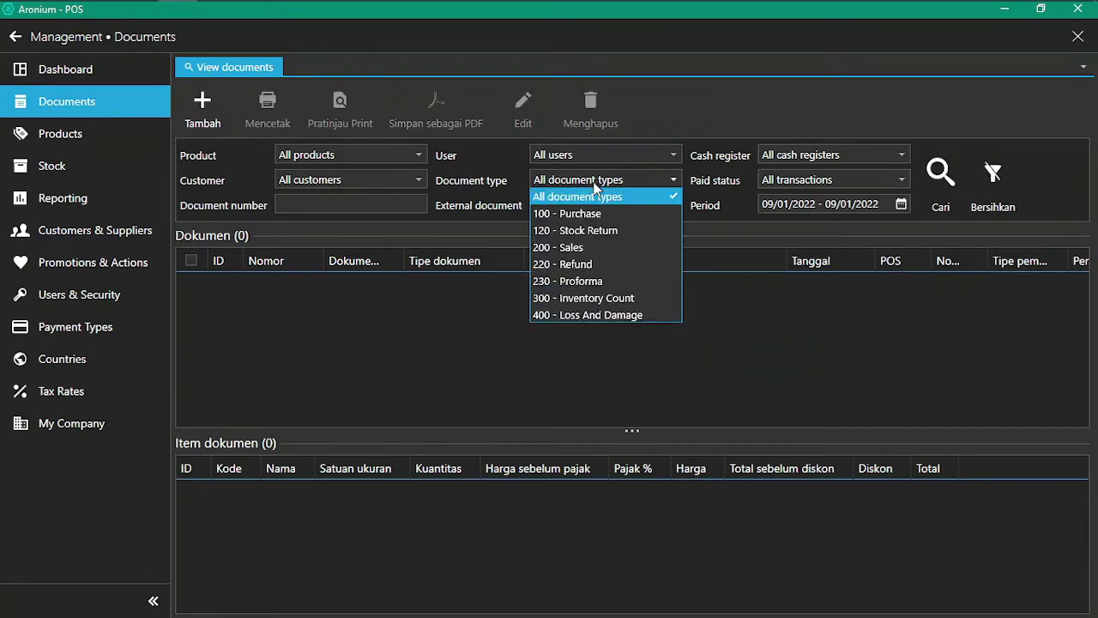
pyautogui.click(581, 248)
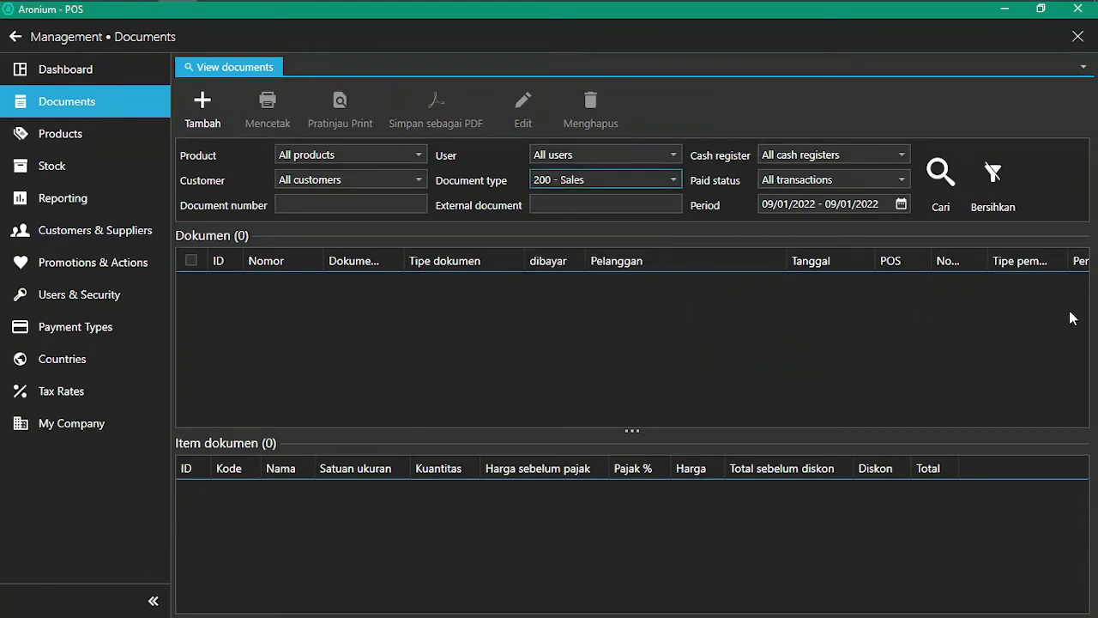
pyautogui.click(941, 175)
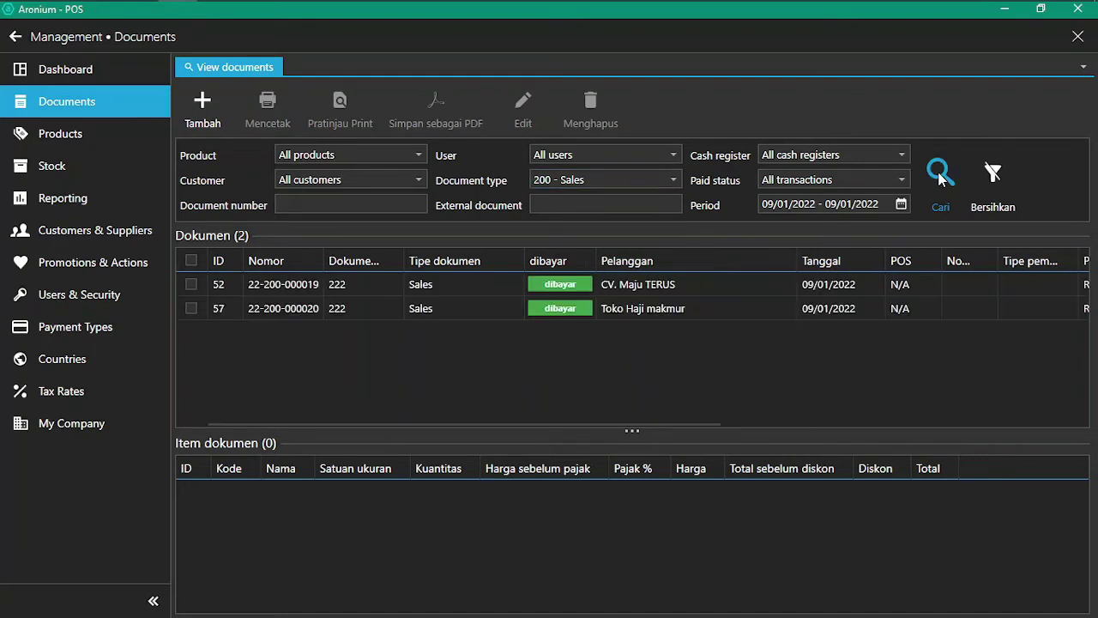
pyautogui.click(330, 181)
pyautogui.click(334, 227)
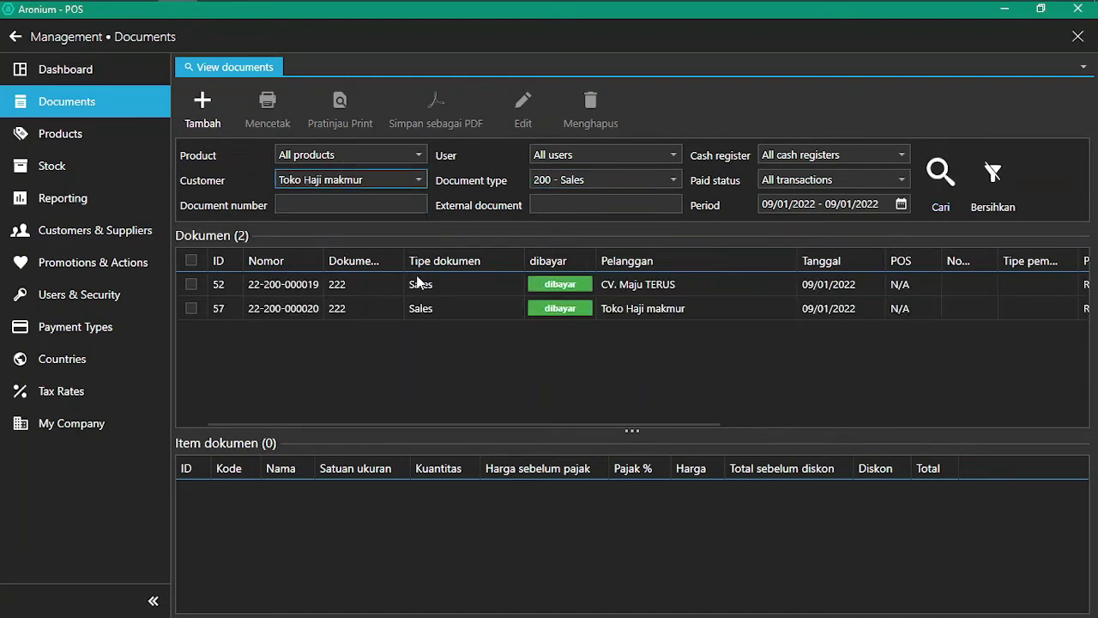
pyautogui.click(948, 190)
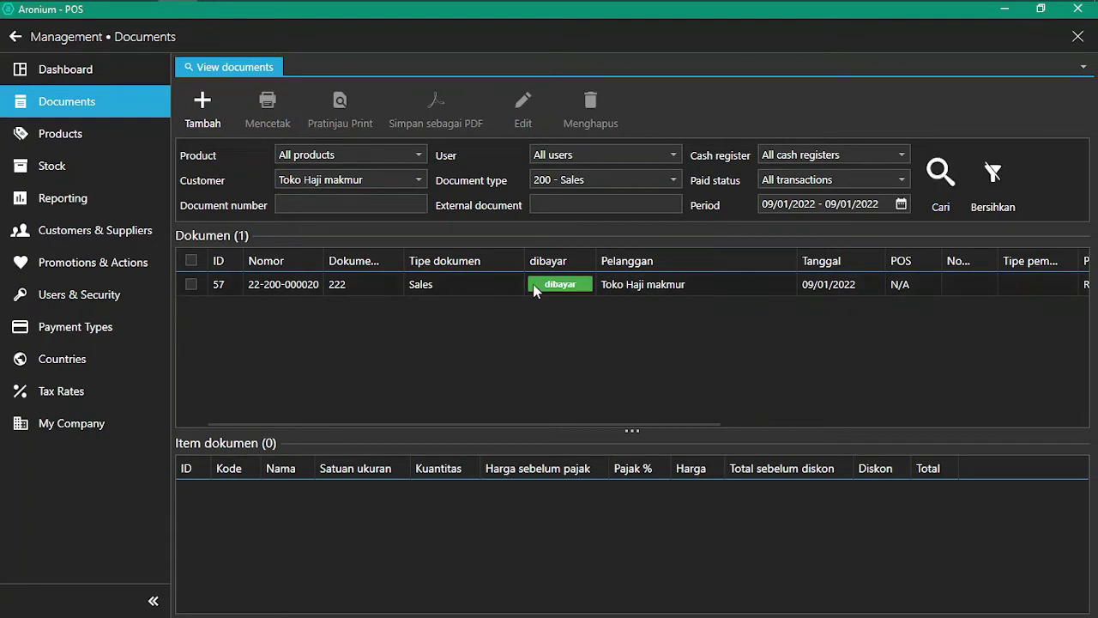
# Examine the item lines and quantities of the Toko Haji makmur sales document
pyautogui.click(533, 283)
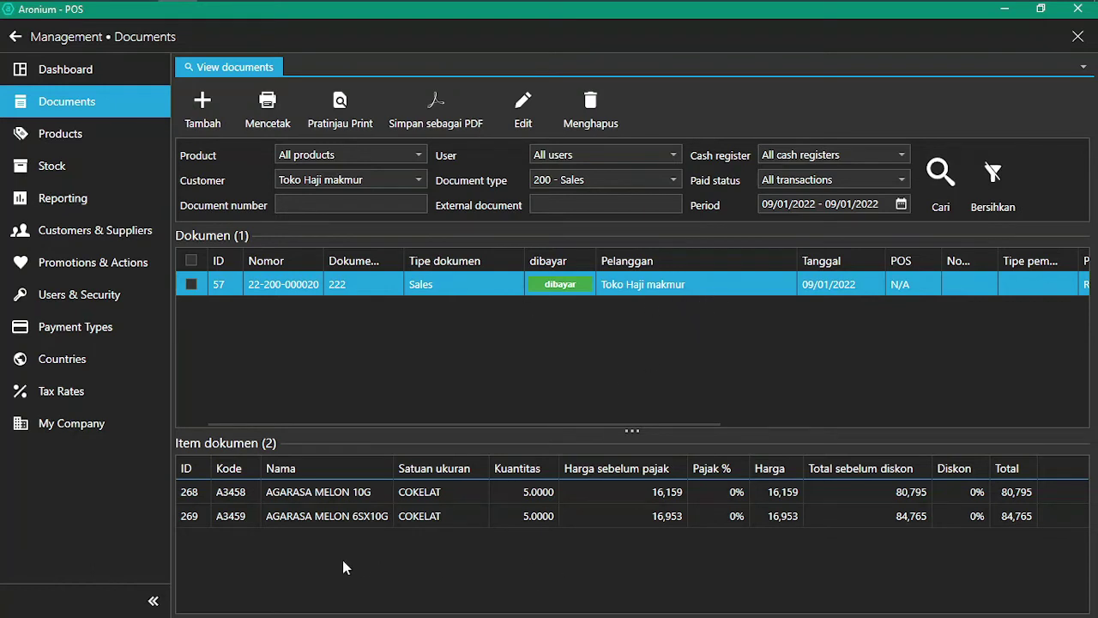
pyautogui.click(440, 503)
pyautogui.click(439, 518)
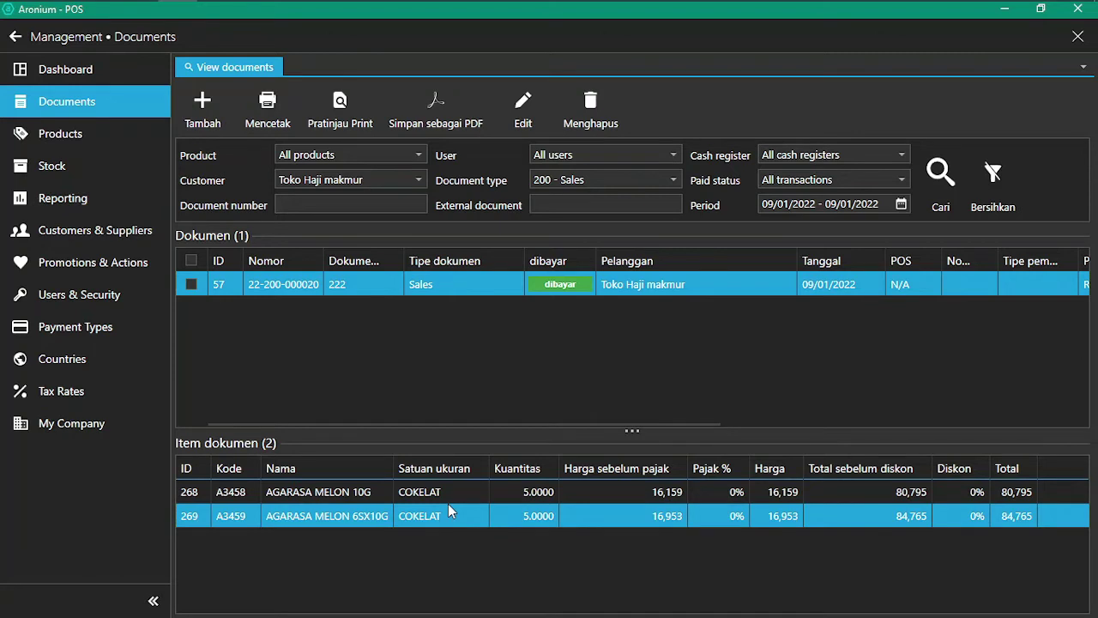
pyautogui.click(444, 501)
pyautogui.click(440, 509)
pyautogui.click(539, 491)
pyautogui.click(444, 522)
pyautogui.click(442, 499)
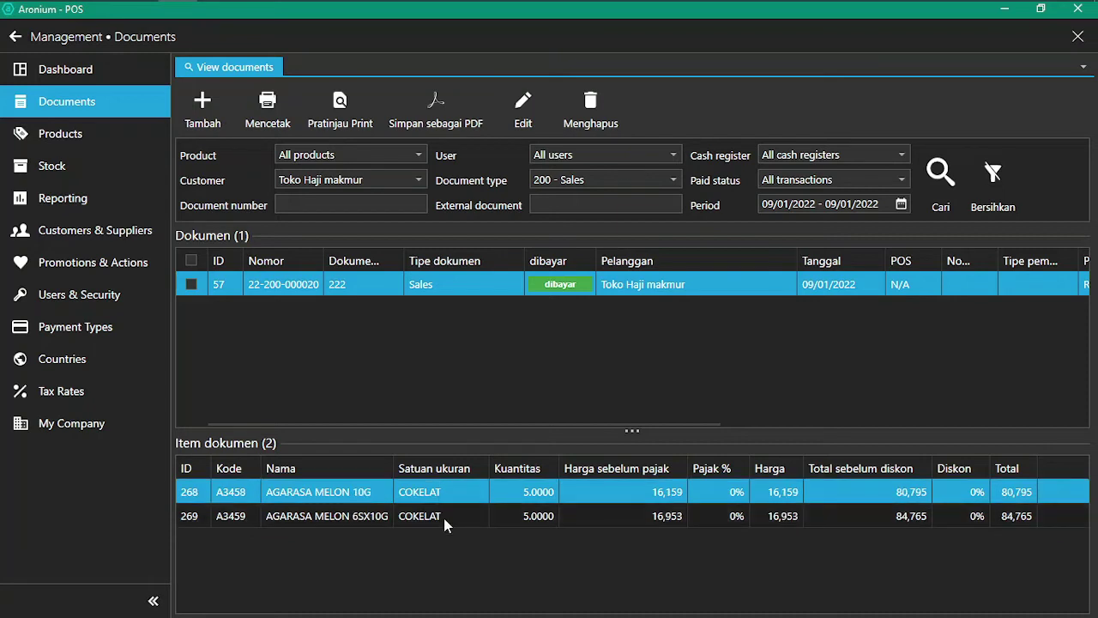
pyautogui.click(444, 519)
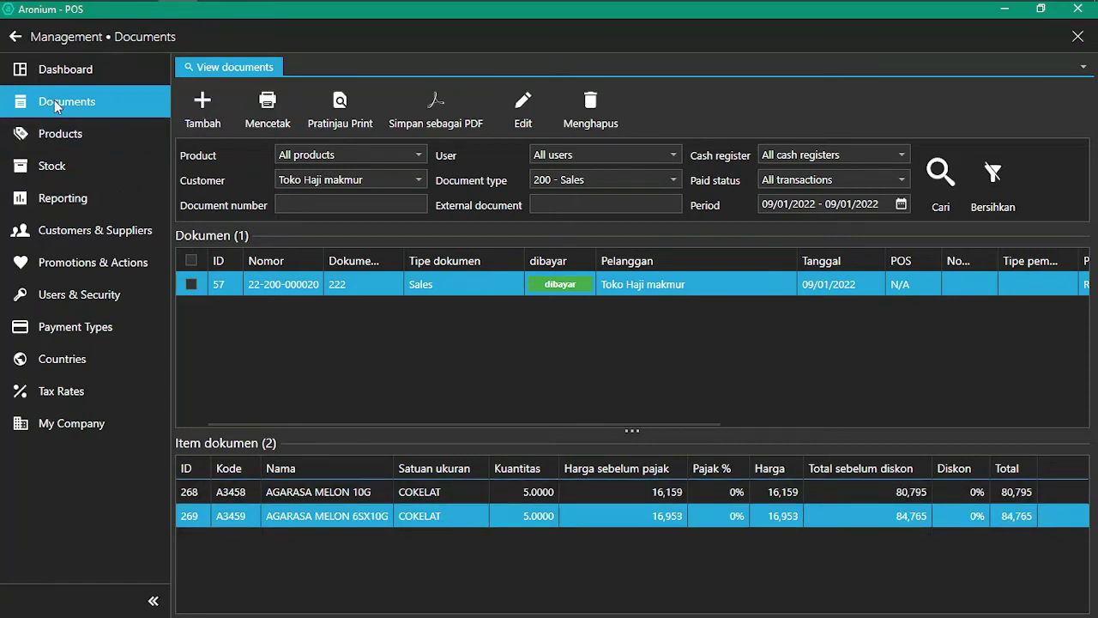
# Create a new document of type 220 - Refund
pyautogui.click(203, 103)
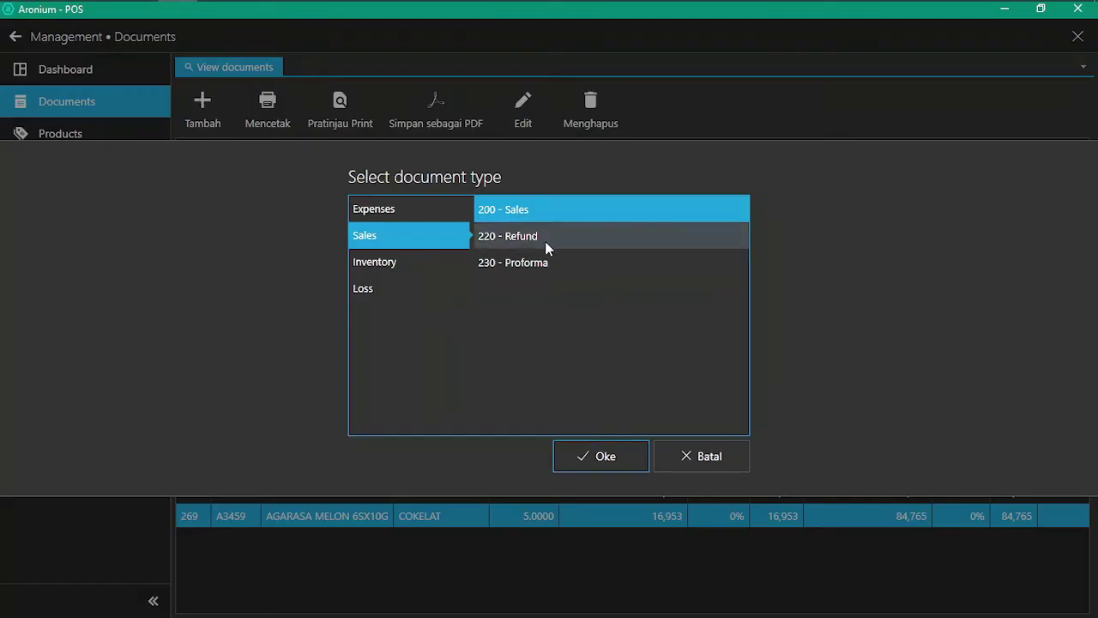
pyautogui.click(544, 241)
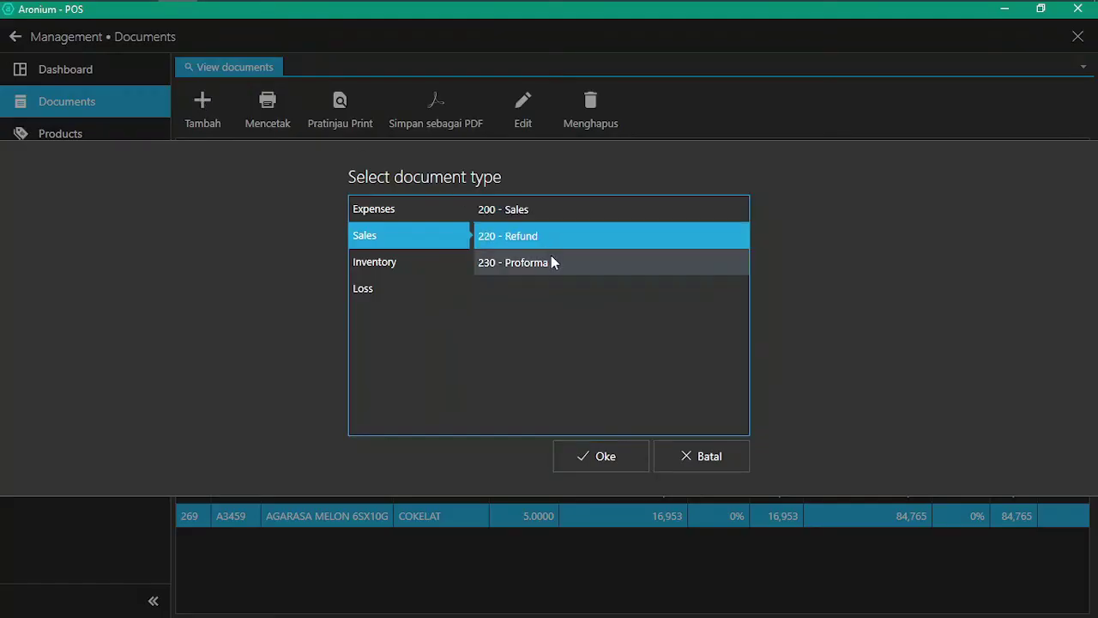
pyautogui.click(584, 455)
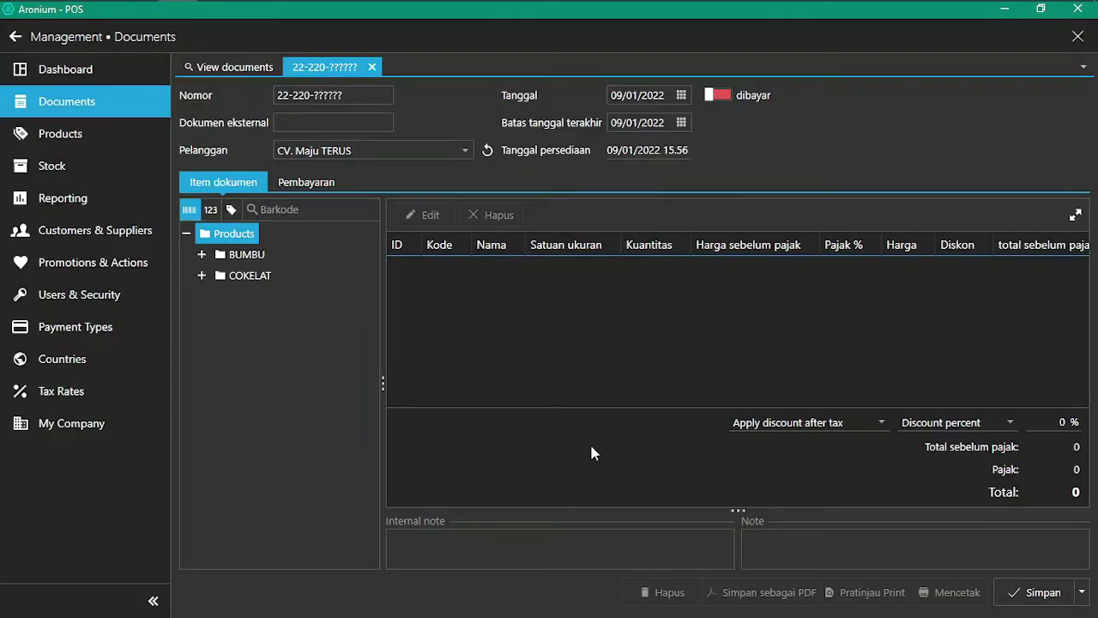
# Add AGARASA MELON 10G from the COKELAT group to the refund document with quantity 5
pyautogui.doubleClick(252, 277)
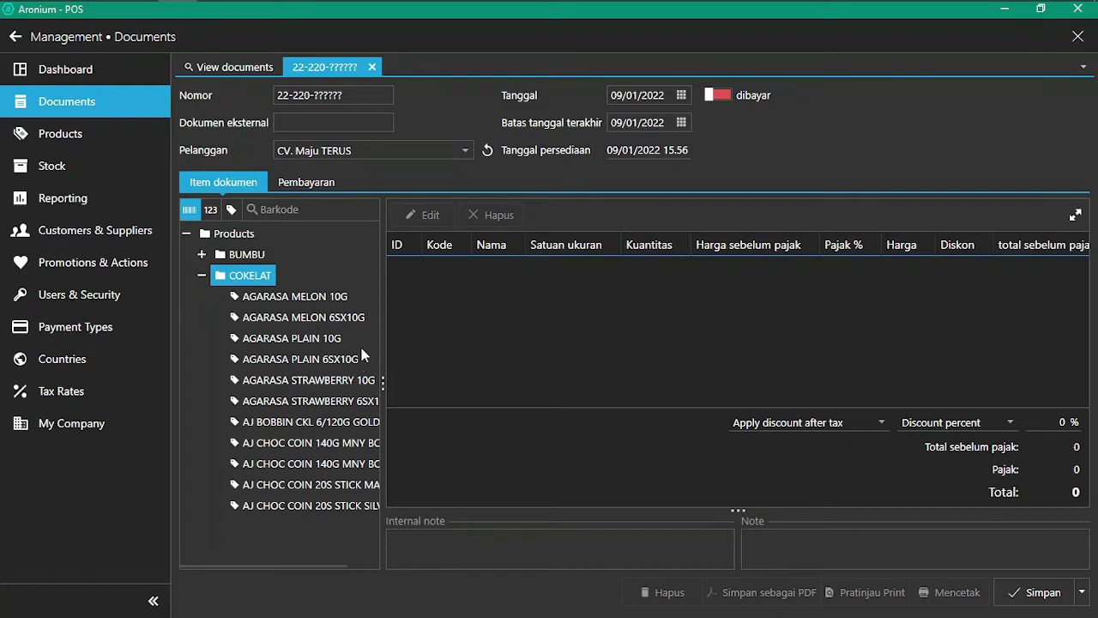
pyautogui.doubleClick(282, 299)
pyautogui.write('5')
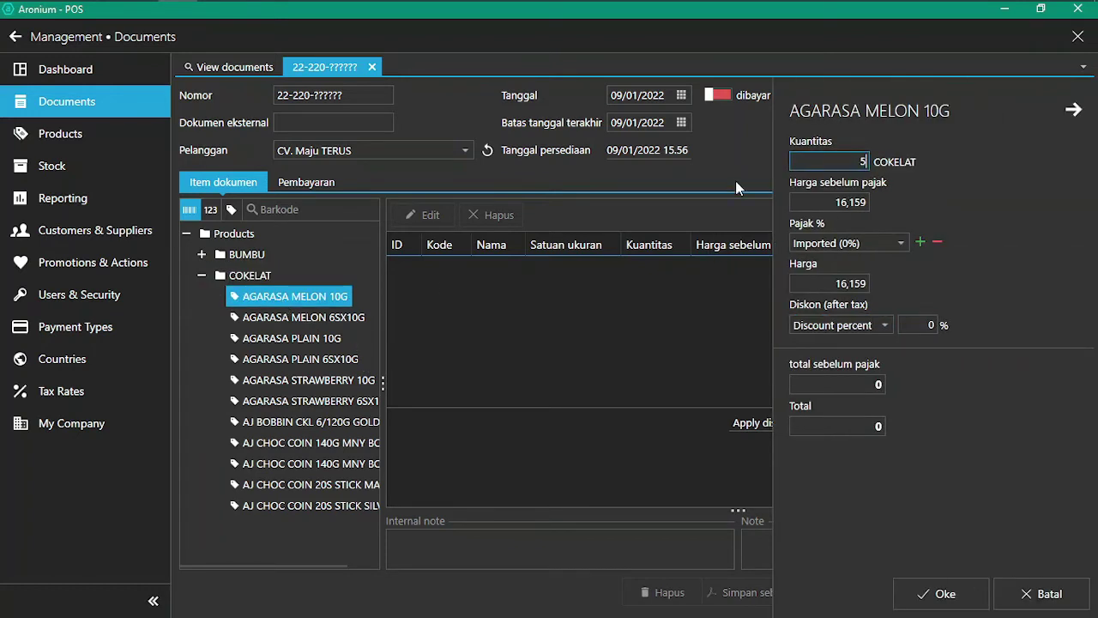
pyautogui.click(941, 605)
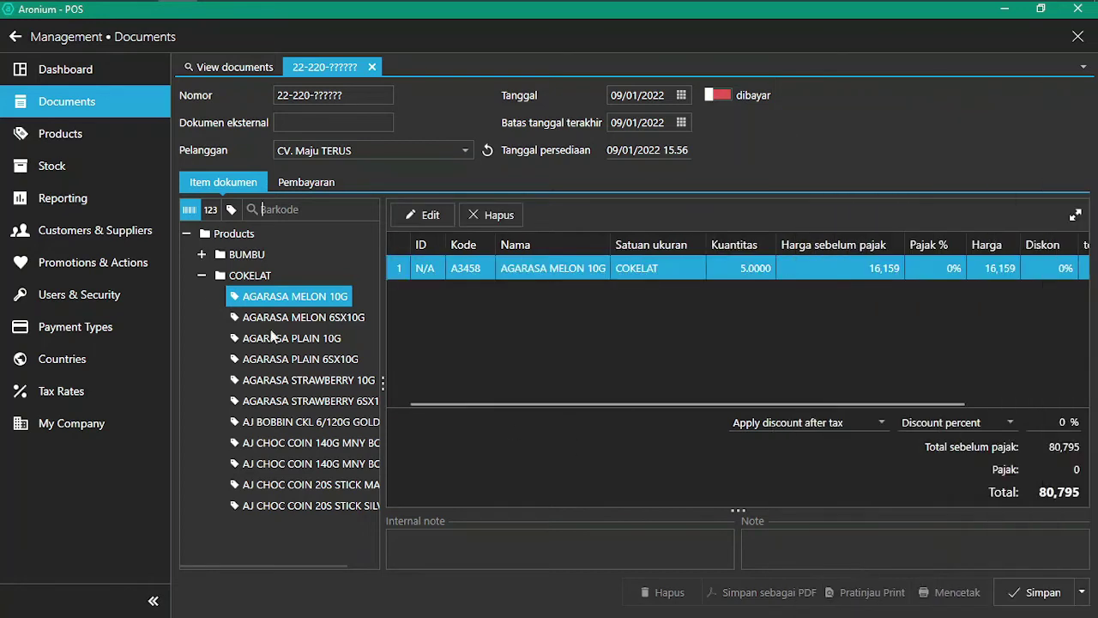
# Add AGARASA MELON 6SX10G to the refund document with quantity 5
pyautogui.click(289, 321)
pyautogui.doubleClick(289, 330)
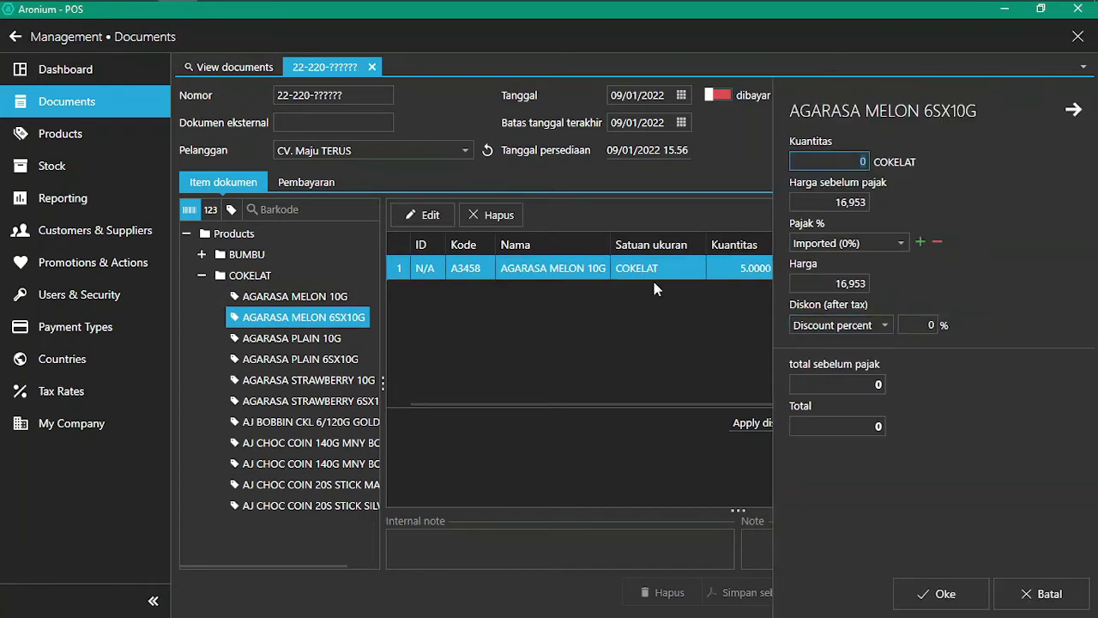
pyautogui.write('5')
pyautogui.click(965, 592)
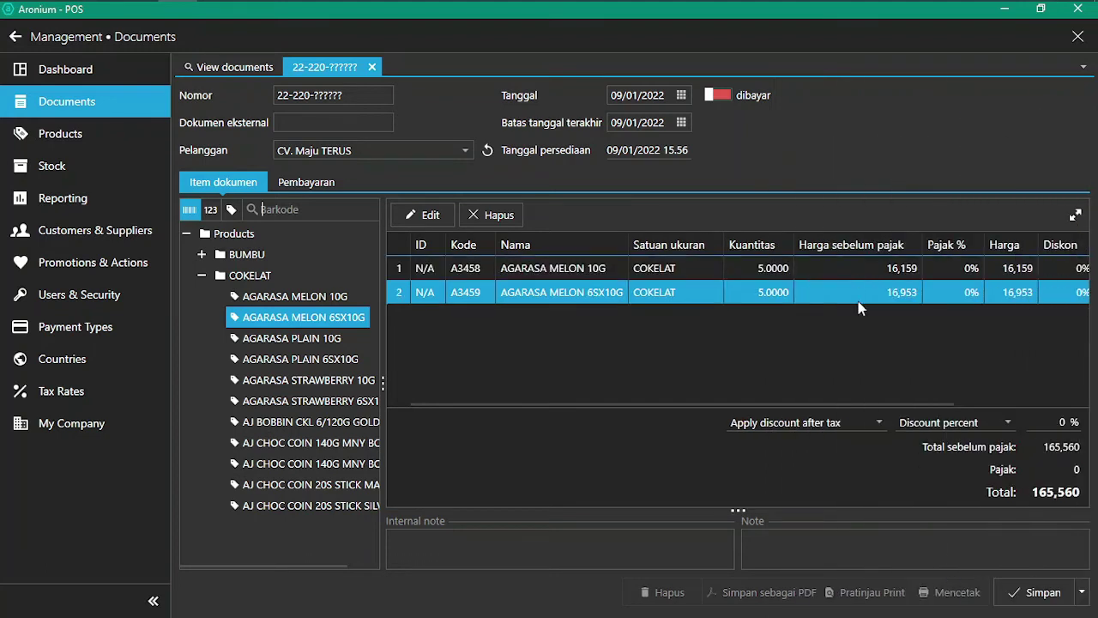
# Mark the refund as paid, set its customer to Toko Haji makmur and external document to 3333, and save and close it
pyautogui.click(717, 95)
pyautogui.click(433, 152)
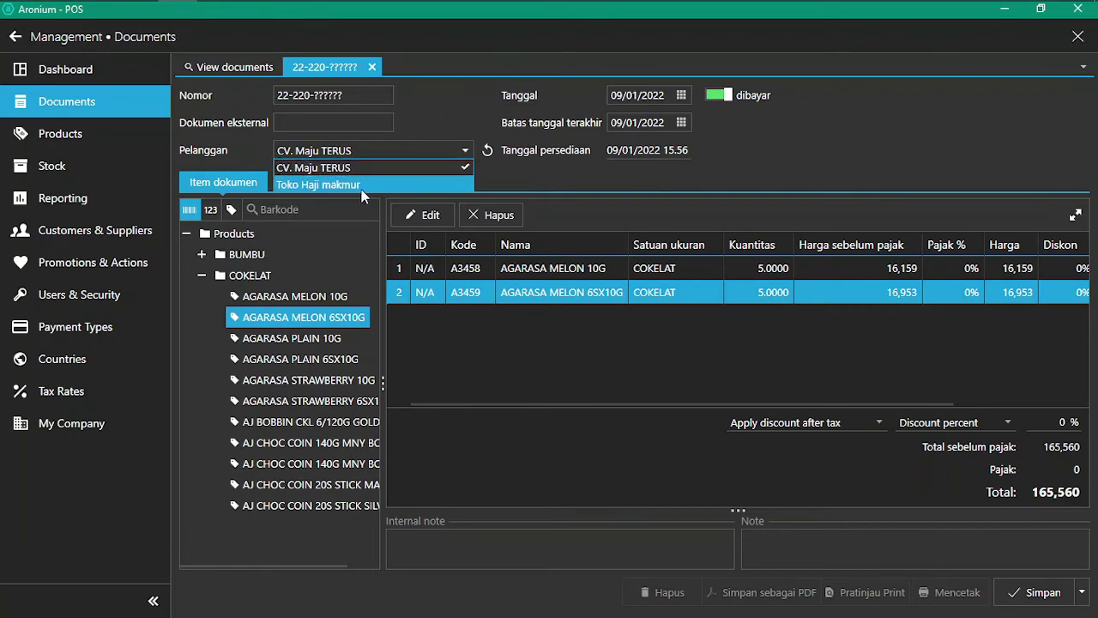
pyautogui.click(362, 187)
pyautogui.click(323, 121)
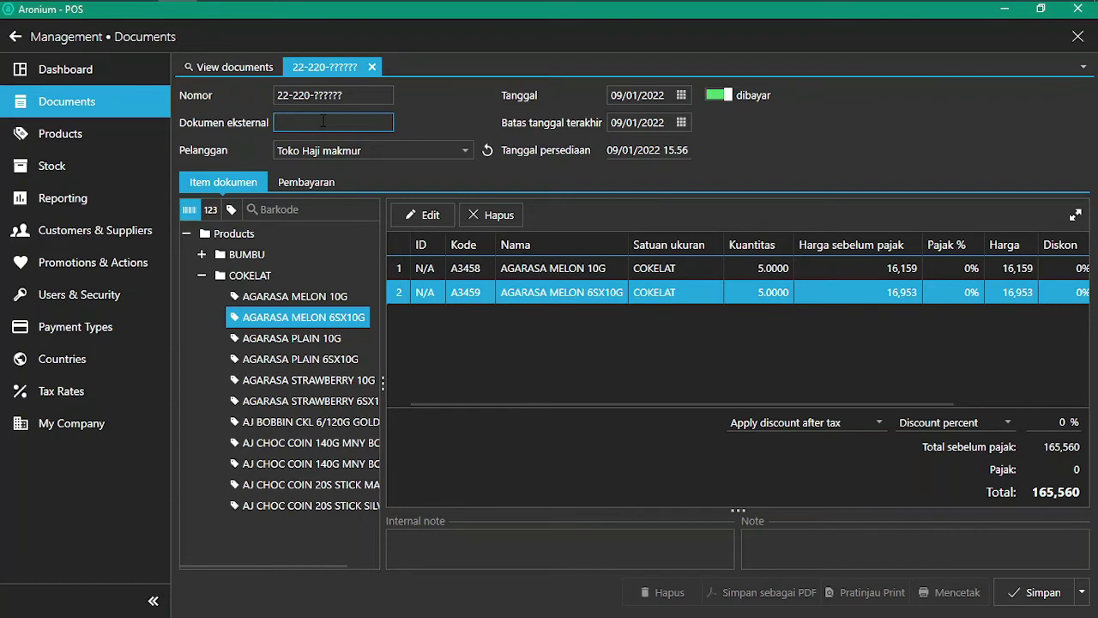
pyautogui.write('3333')
pyautogui.click(1082, 592)
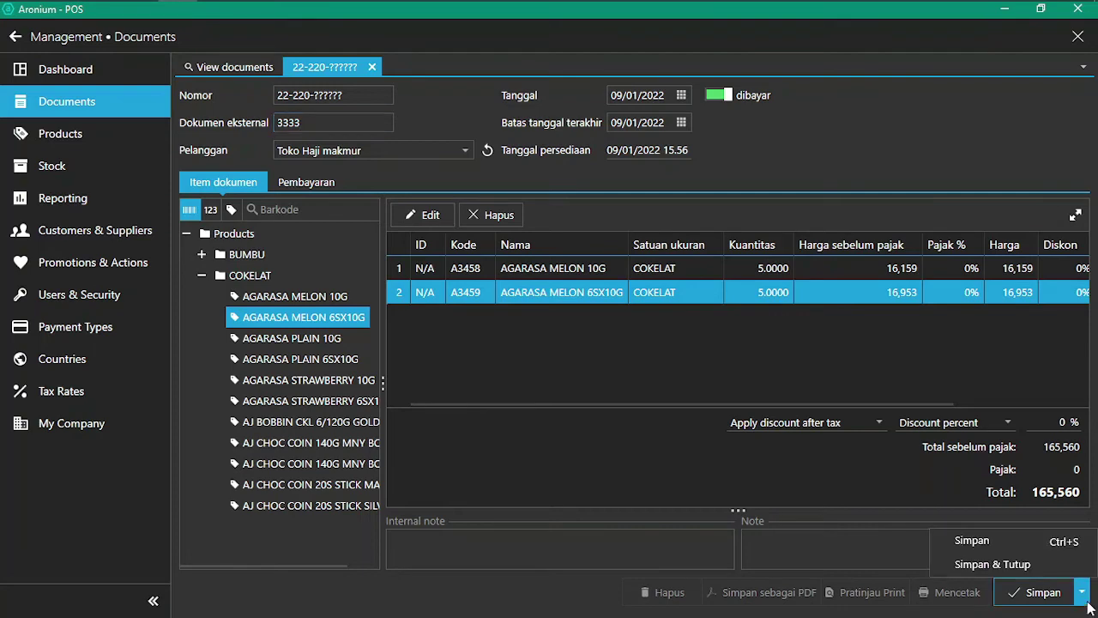
pyautogui.click(1002, 566)
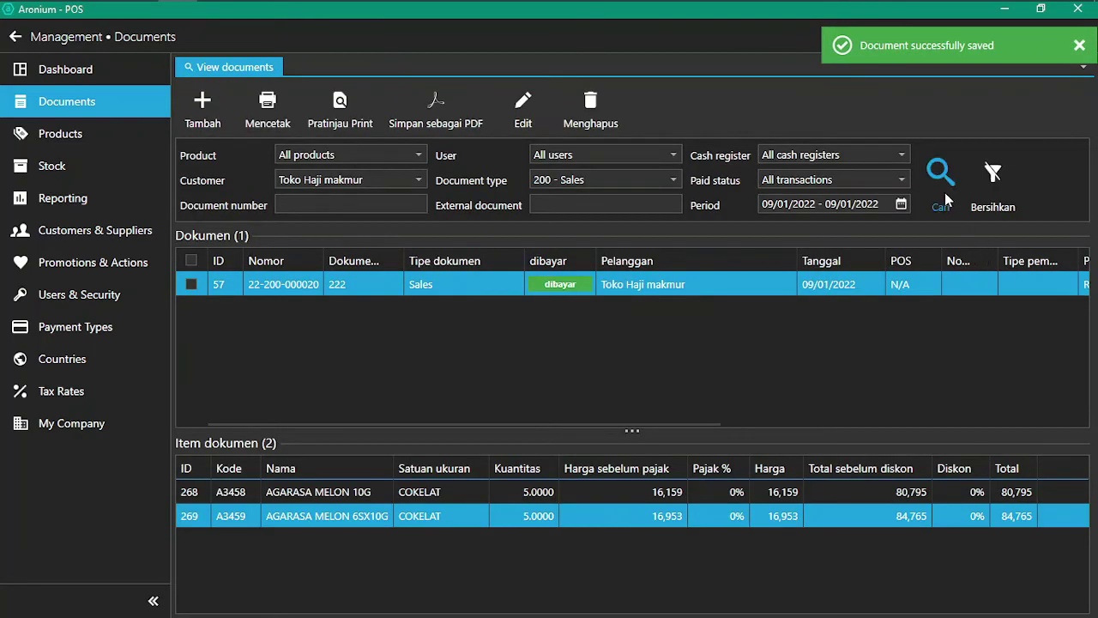
# Check the refreshed stock quantities of the COKELAT group
pyautogui.click(68, 164)
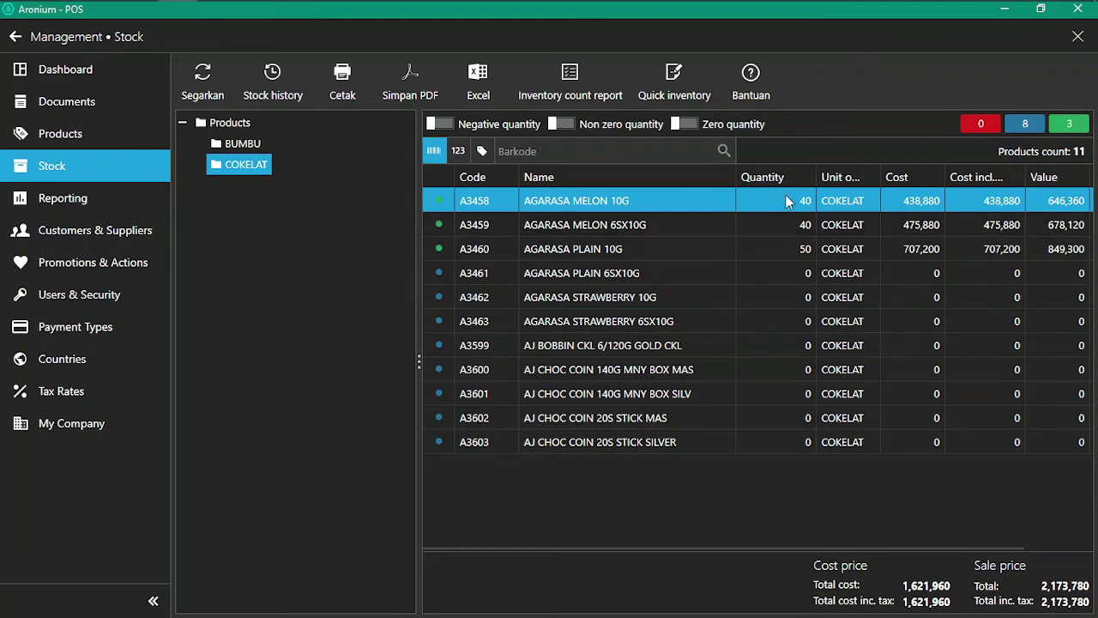
pyautogui.click(214, 65)
pyautogui.click(252, 165)
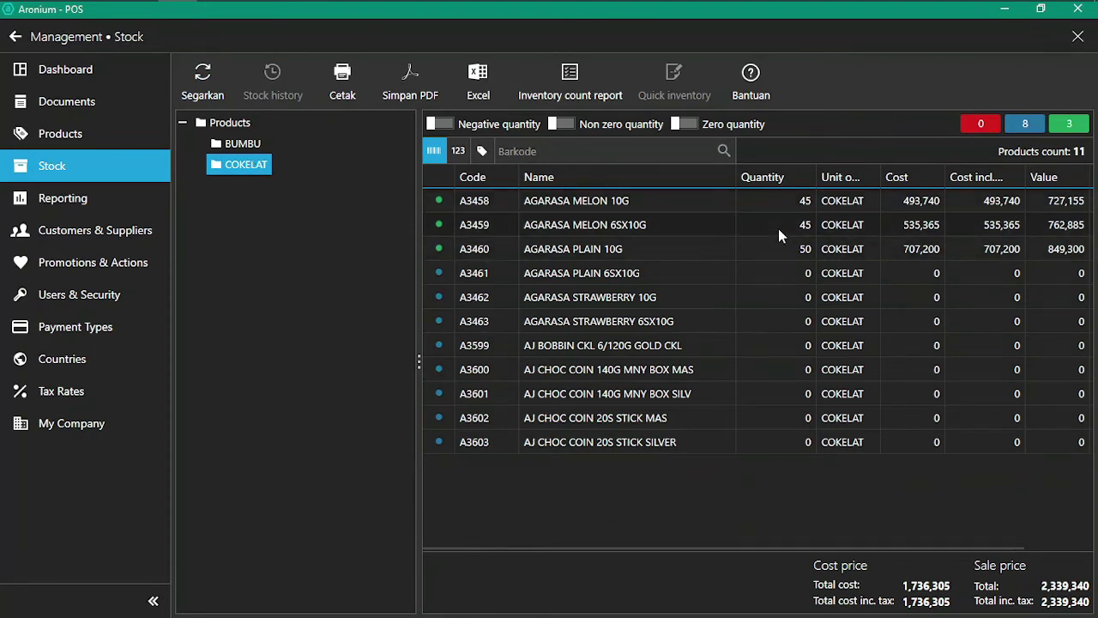
# Review the AGARASA MELON 10G stock history for the Toko Haji makmur sale and refund, and return to the documents list
pyautogui.click(780, 202)
pyautogui.rightClick(607, 203)
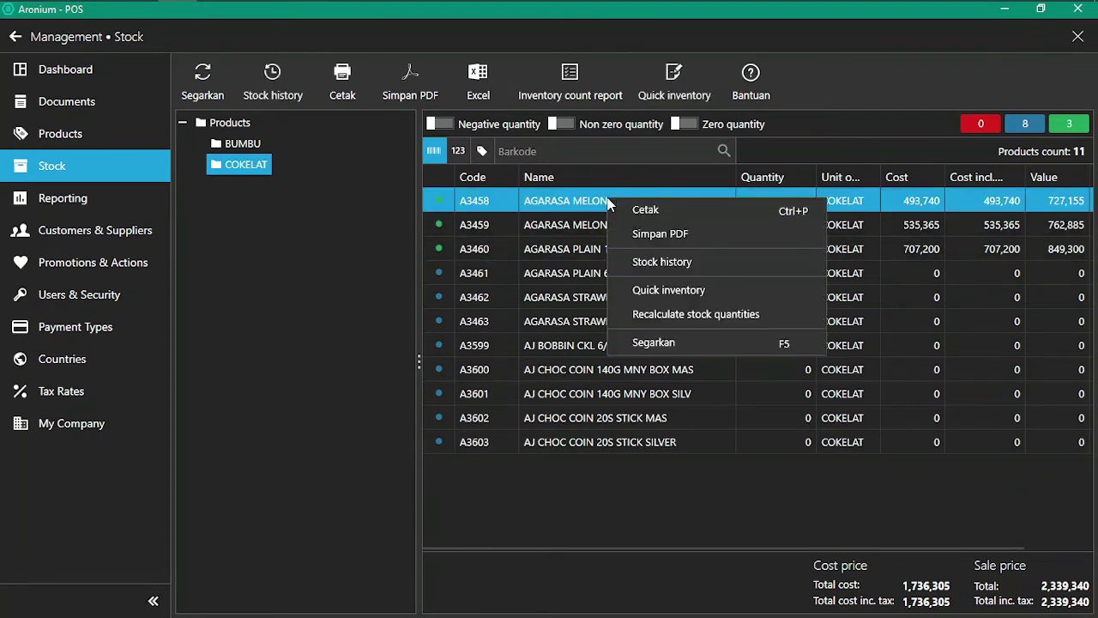
pyautogui.click(661, 262)
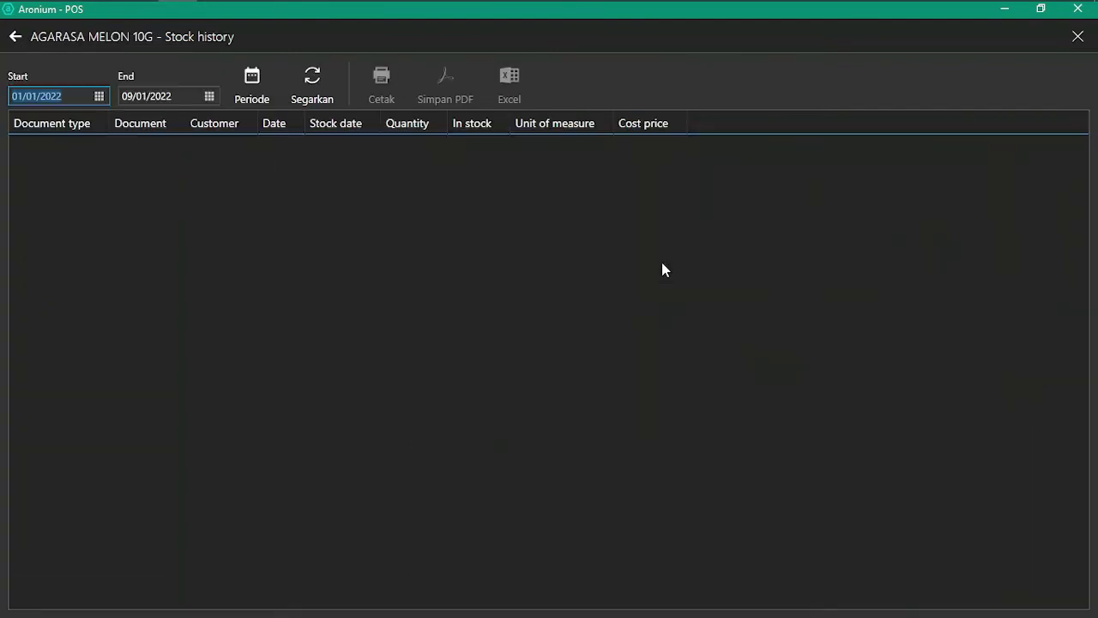
pyautogui.click(314, 84)
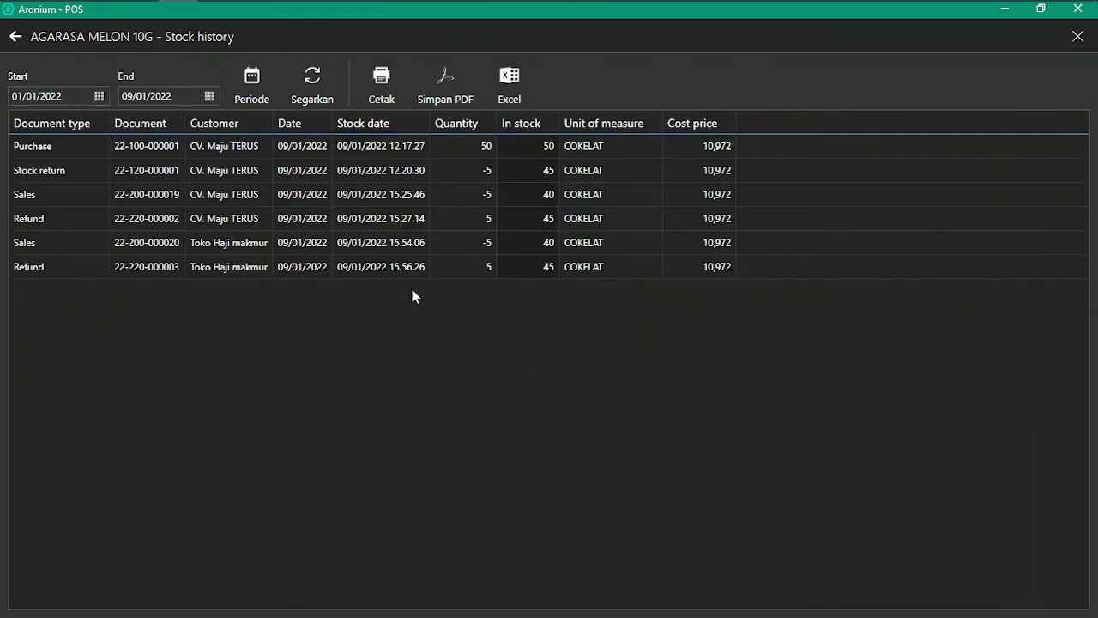
pyautogui.click(40, 267)
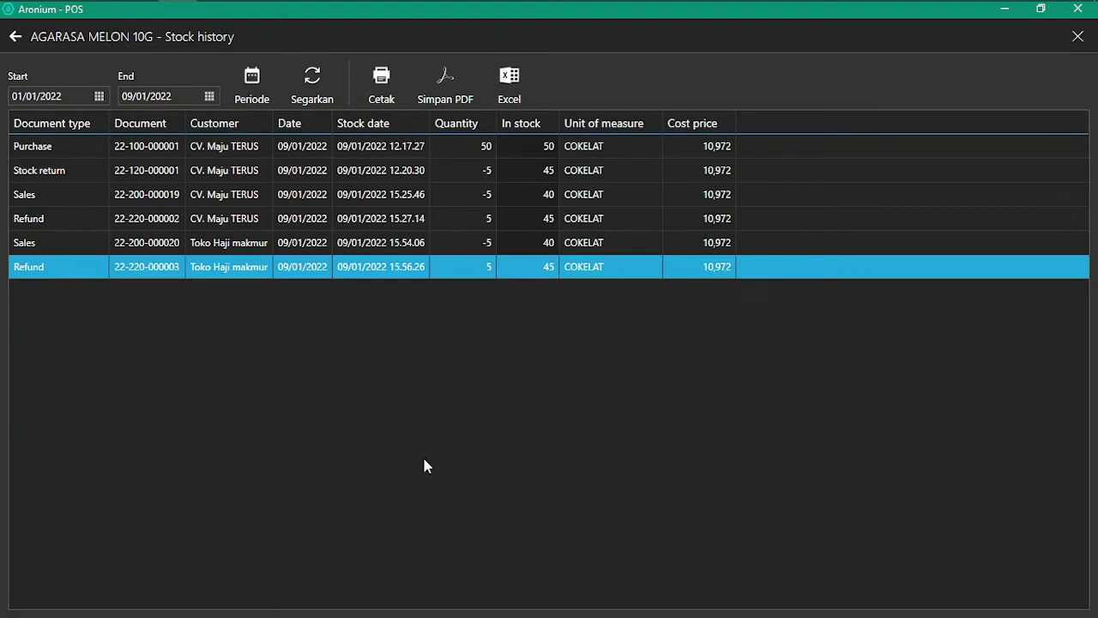
pyautogui.click(74, 248)
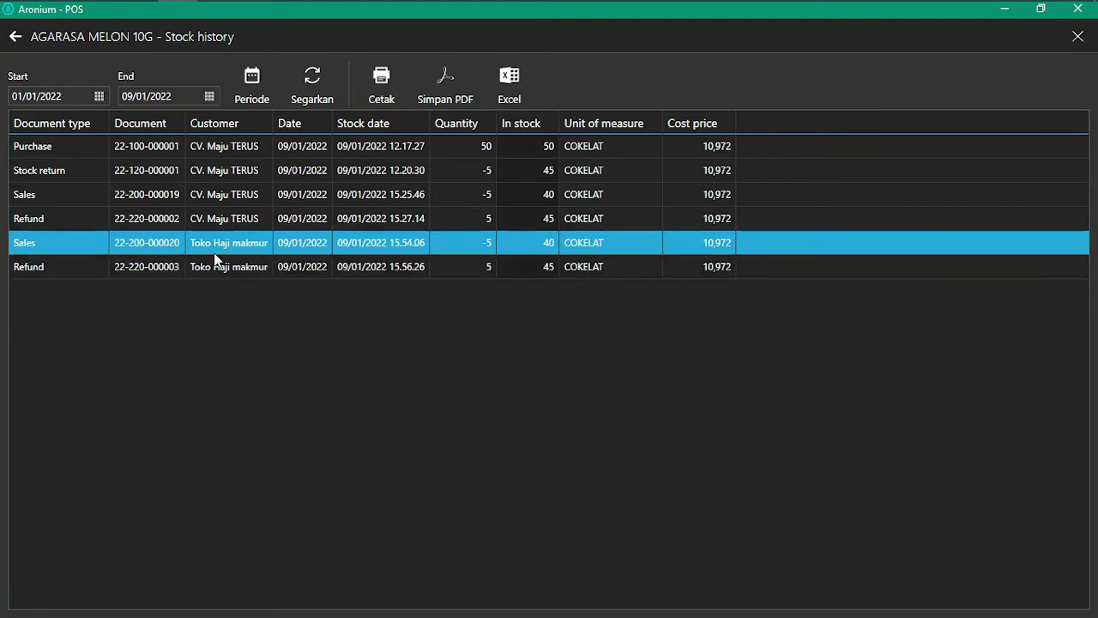
pyautogui.click(256, 273)
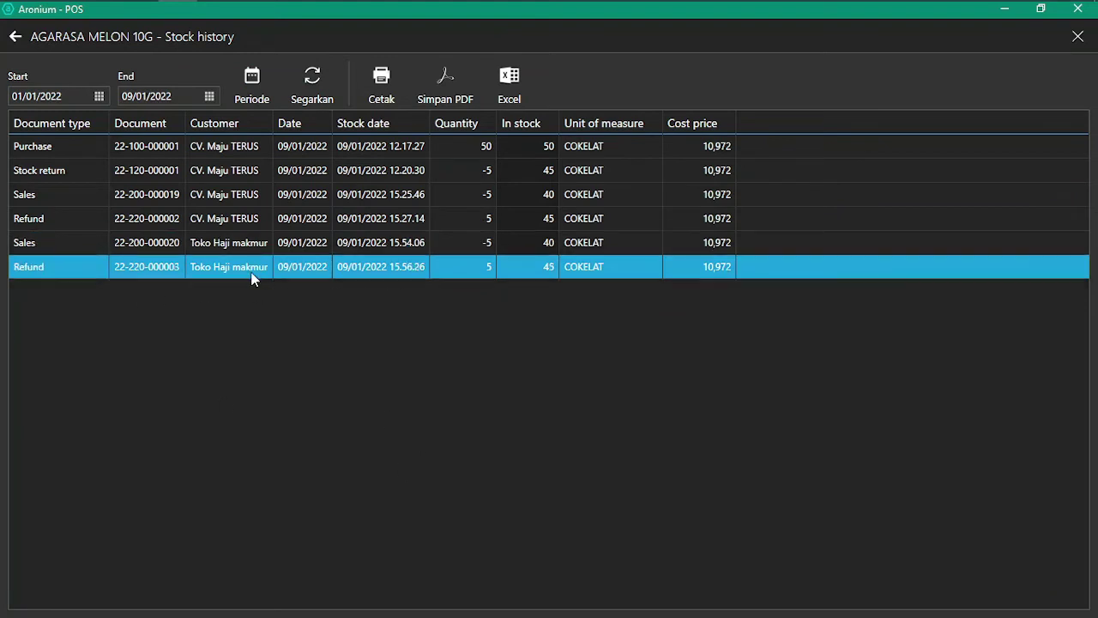
pyautogui.click(15, 37)
pyautogui.click(68, 107)
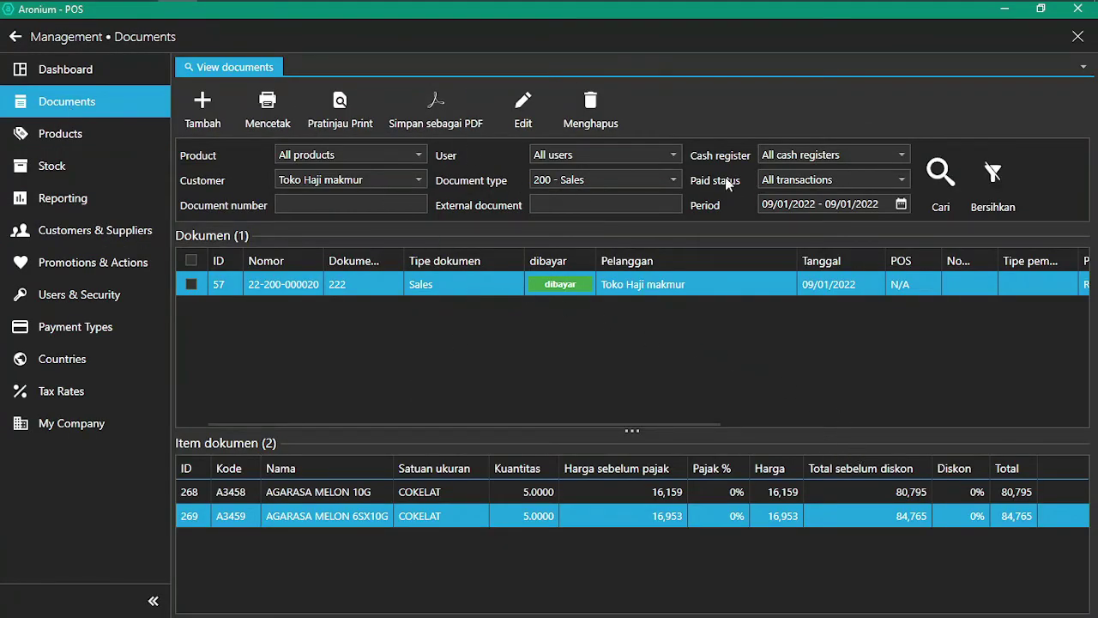
pyautogui.click(671, 179)
pyautogui.click(605, 199)
pyautogui.click(387, 187)
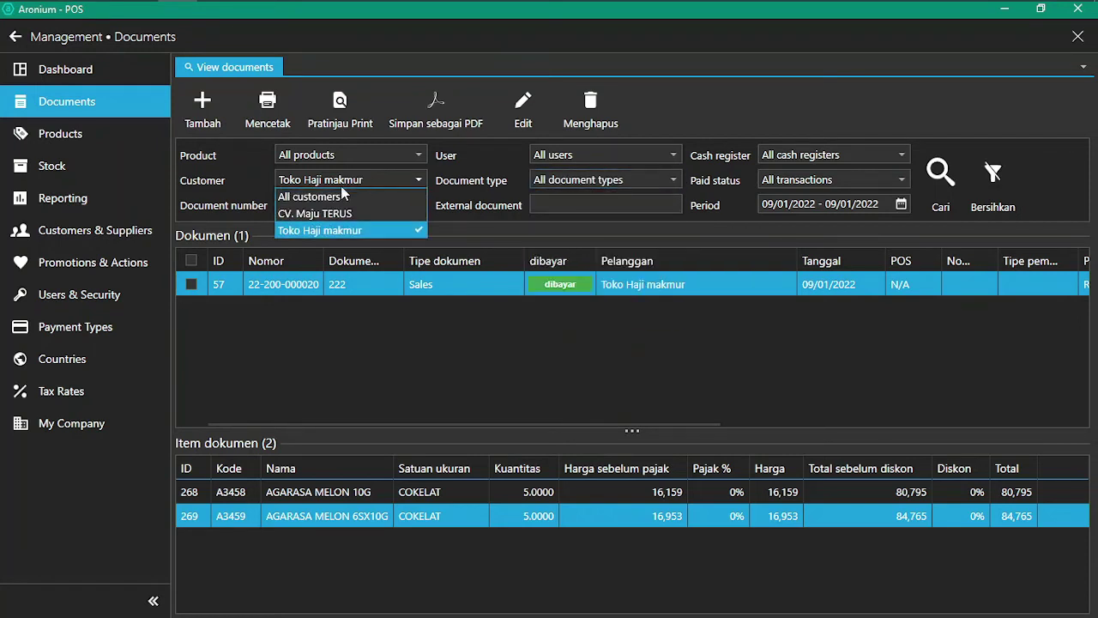
pyautogui.click(318, 195)
pyautogui.click(317, 181)
pyautogui.click(310, 229)
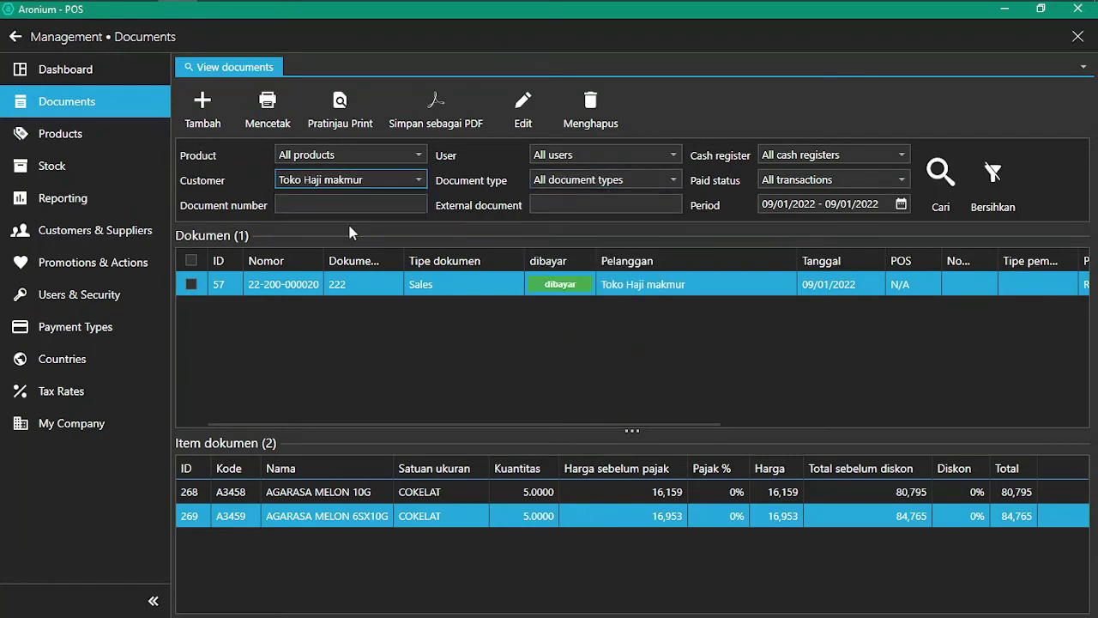
# Search the Toko Haji makmur documents for type 220 - Refund and view the item lines of the refund found
pyautogui.click(597, 180)
pyautogui.click(598, 264)
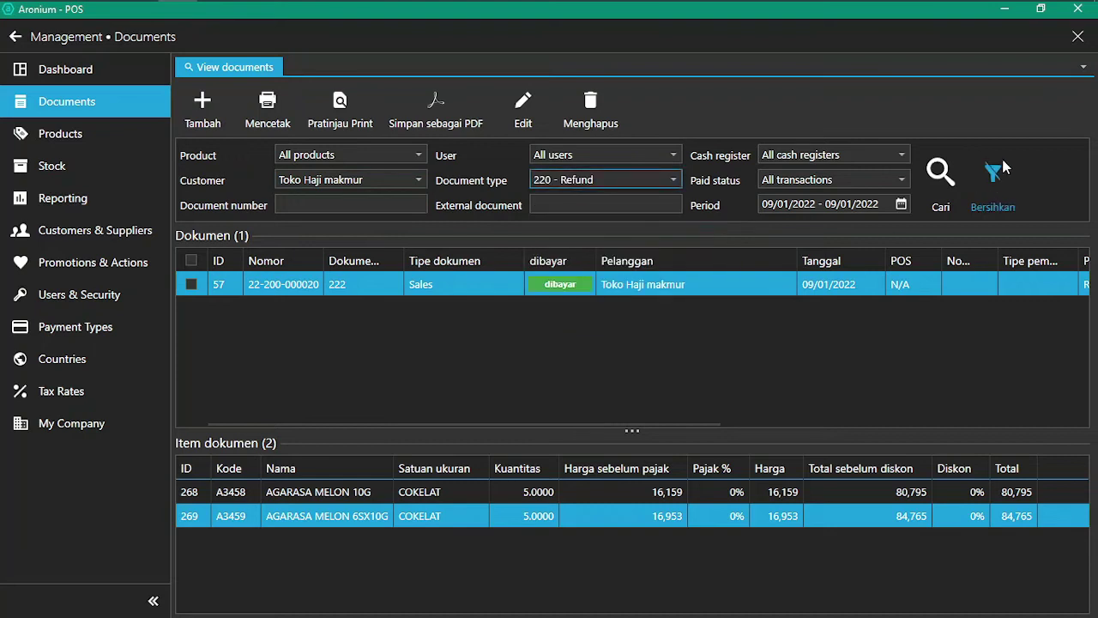
pyautogui.click(944, 171)
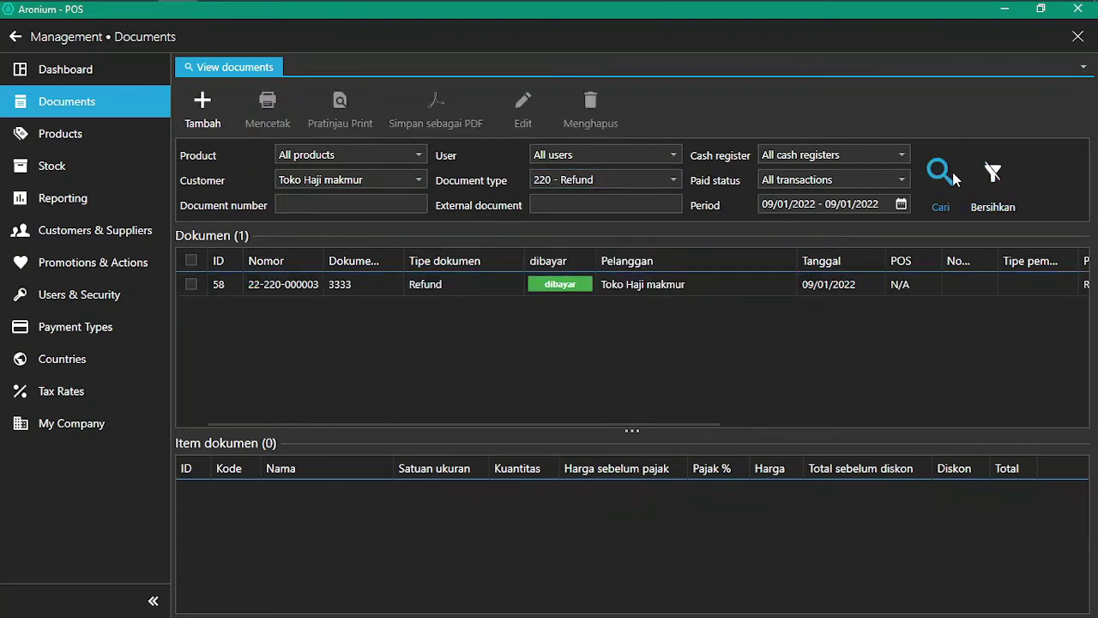
pyautogui.click(441, 288)
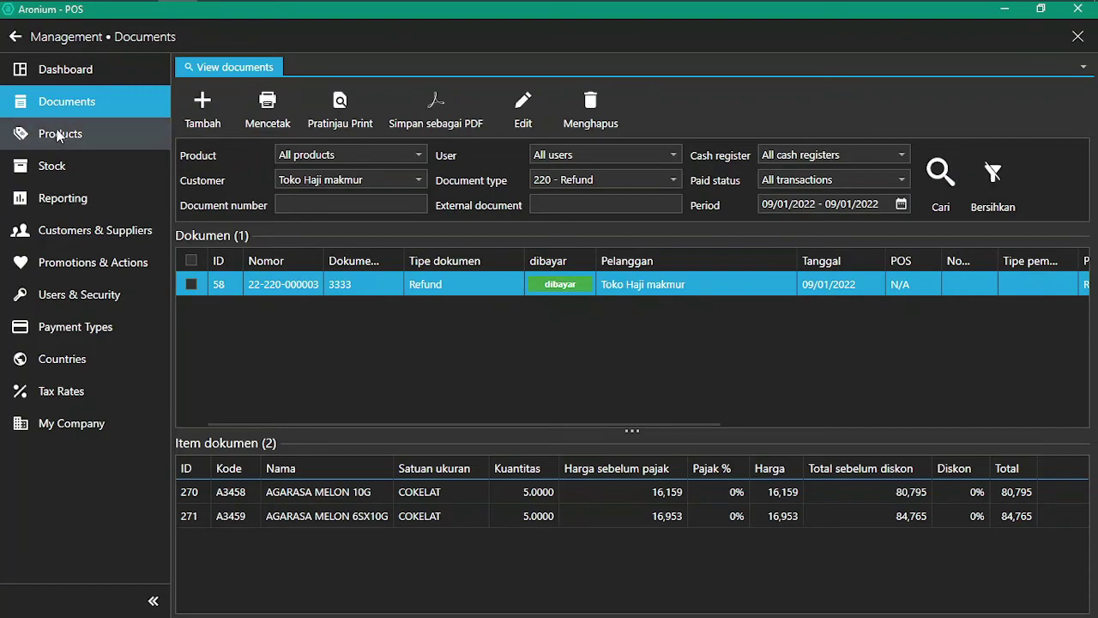
pyautogui.click(206, 104)
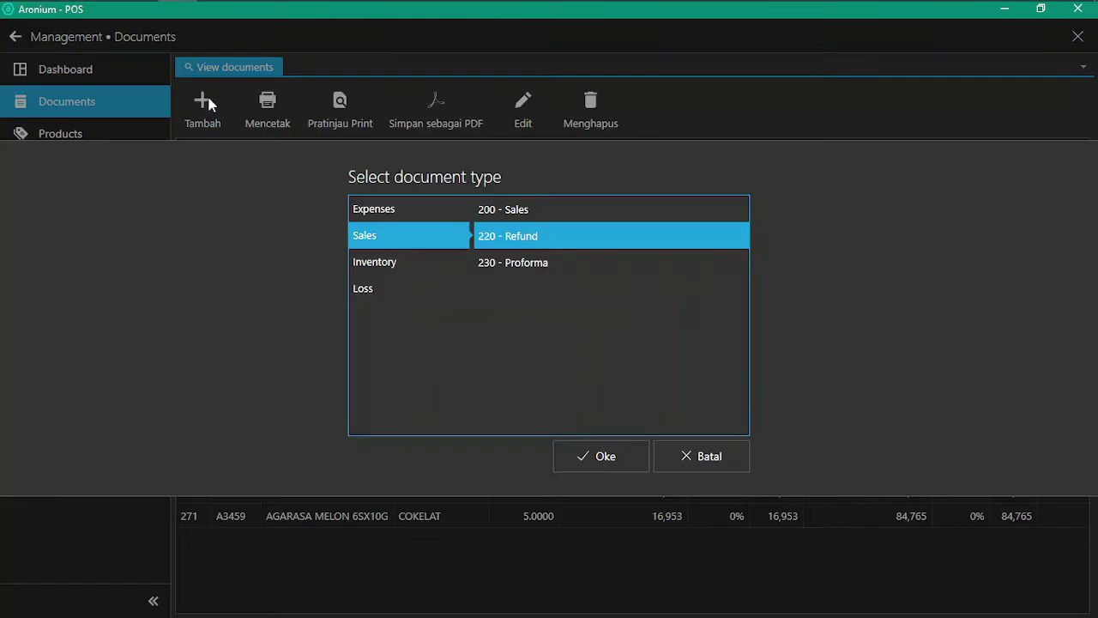
pyautogui.click(536, 262)
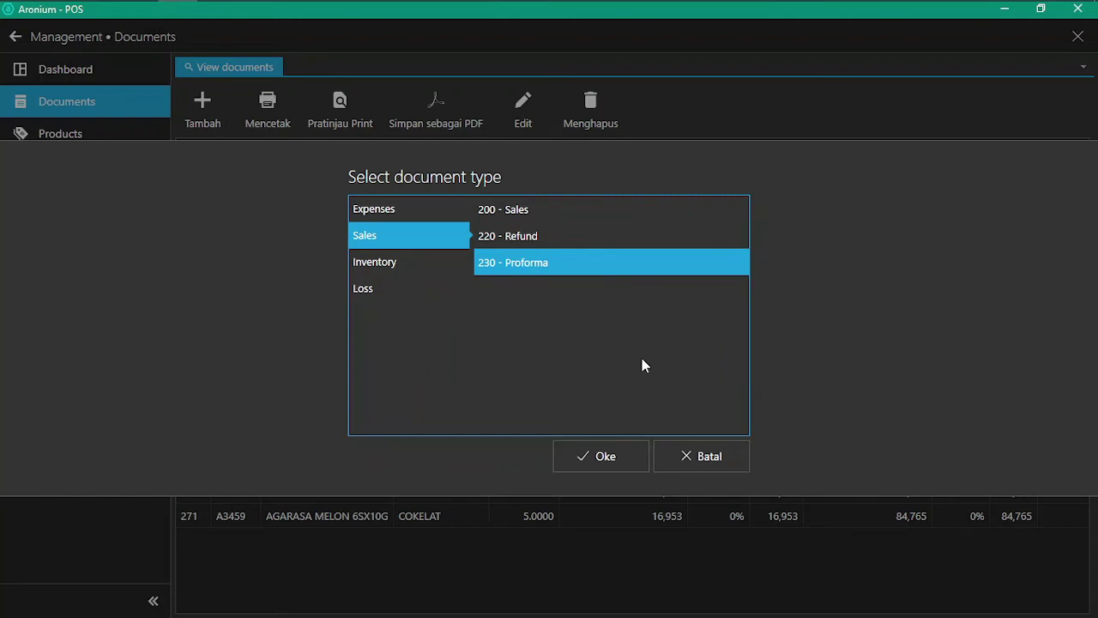
pyautogui.click(719, 467)
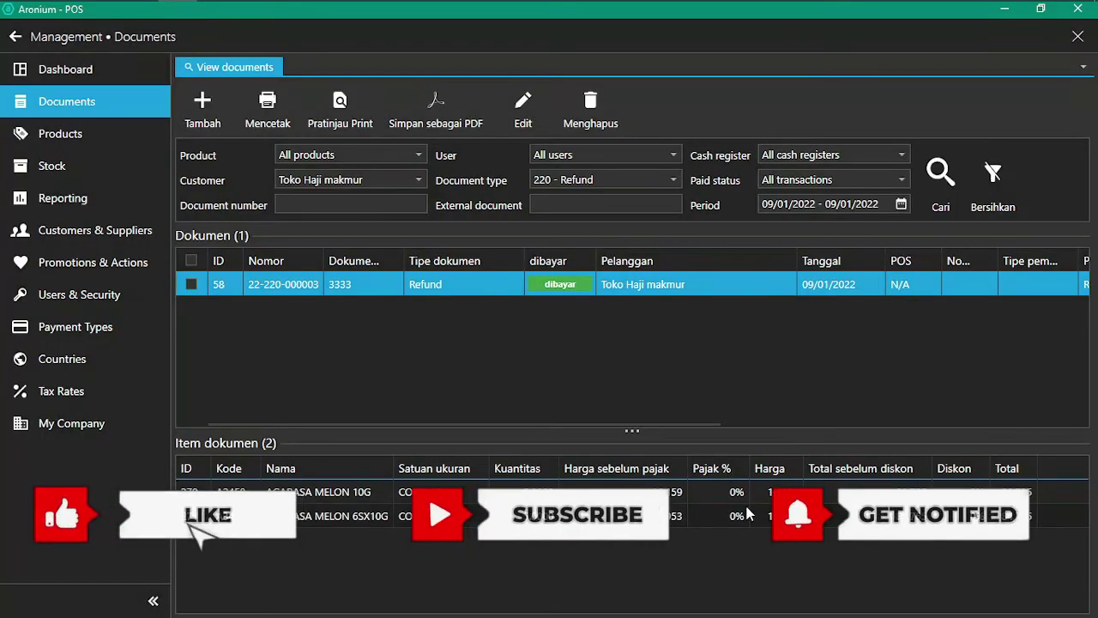
# Create a document of type 230 - Proforma and add AGARASA MELON 10G from the COKELAT group with quantity 5
pyautogui.click(203, 108)
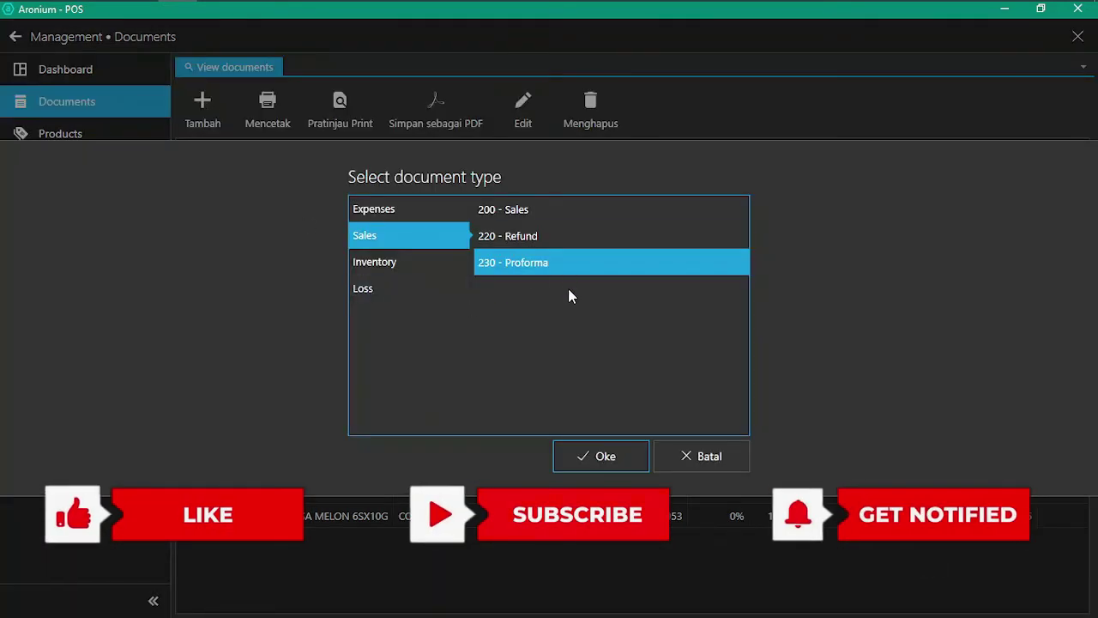
pyautogui.click(608, 458)
pyautogui.doubleClick(249, 276)
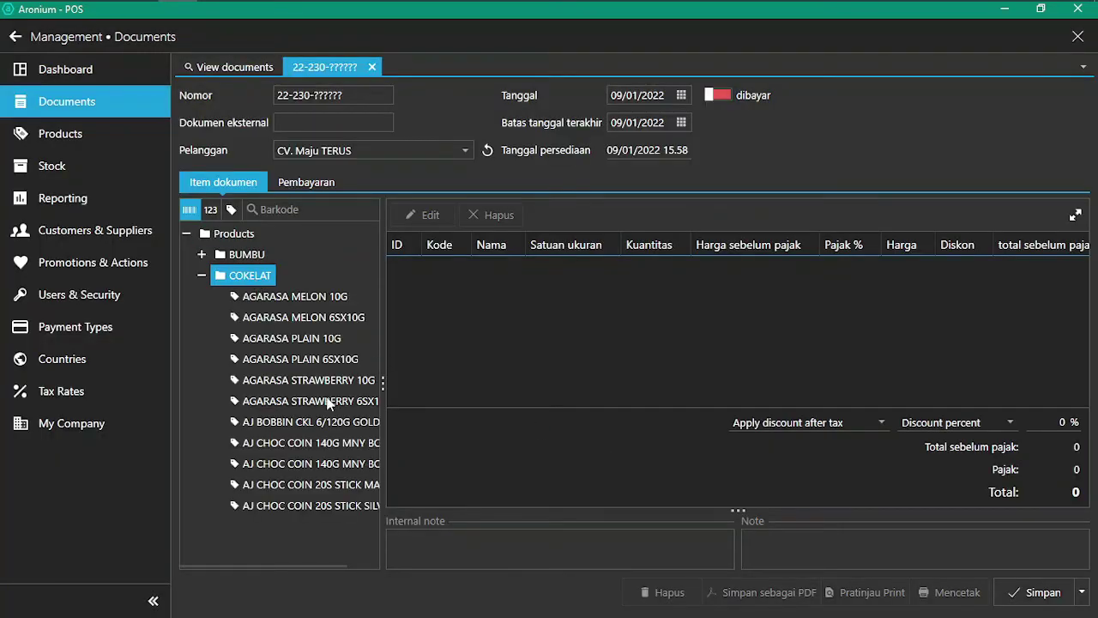
pyautogui.click(306, 298)
pyautogui.doubleClick(305, 298)
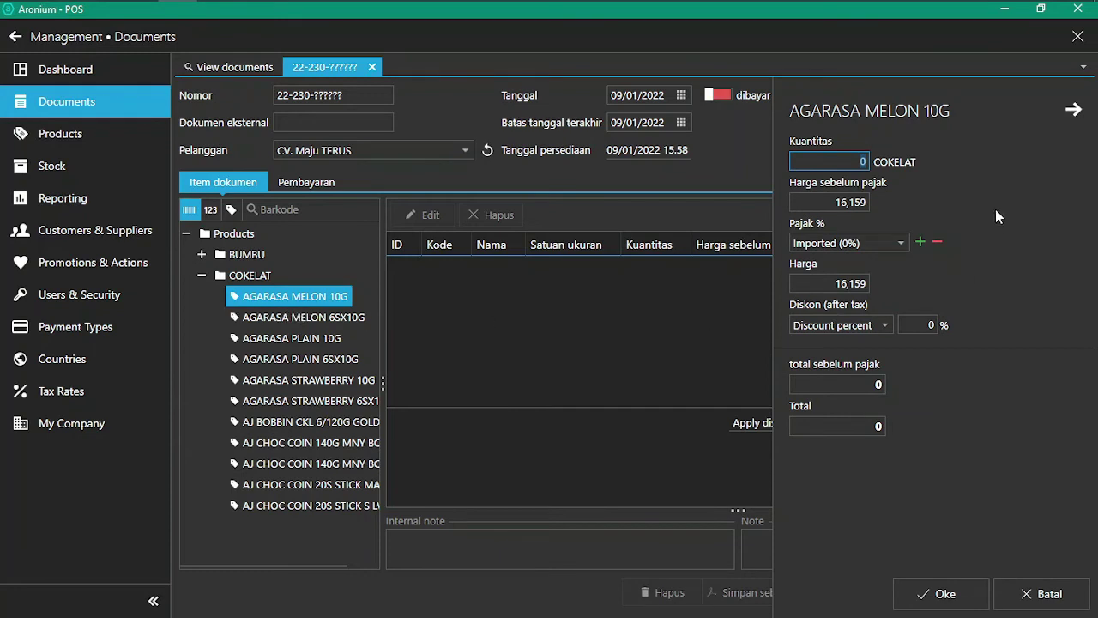
pyautogui.write('5')
pyautogui.click(978, 596)
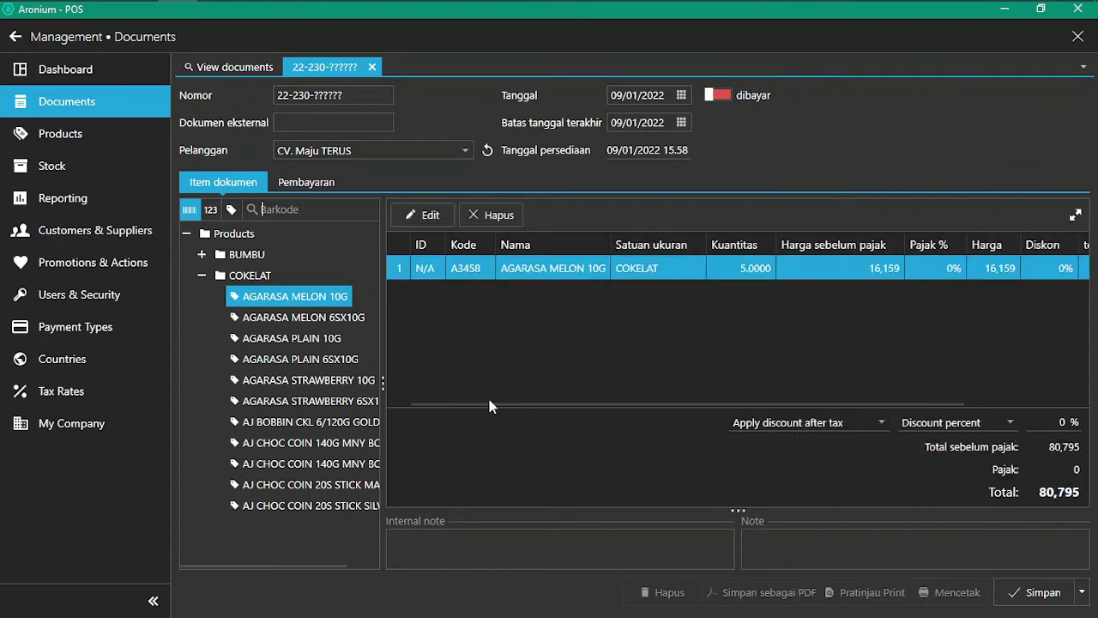
# Add AGARASA MELON 6SX10G to the proforma document with quantity 5
pyautogui.doubleClick(306, 326)
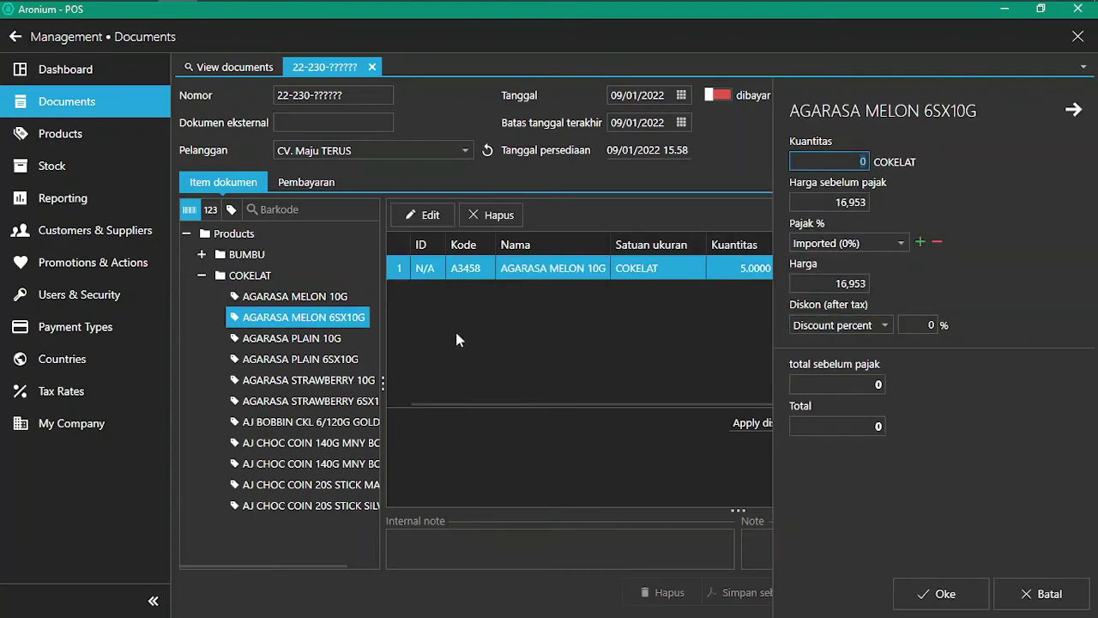
pyautogui.write('5')
pyautogui.click(943, 590)
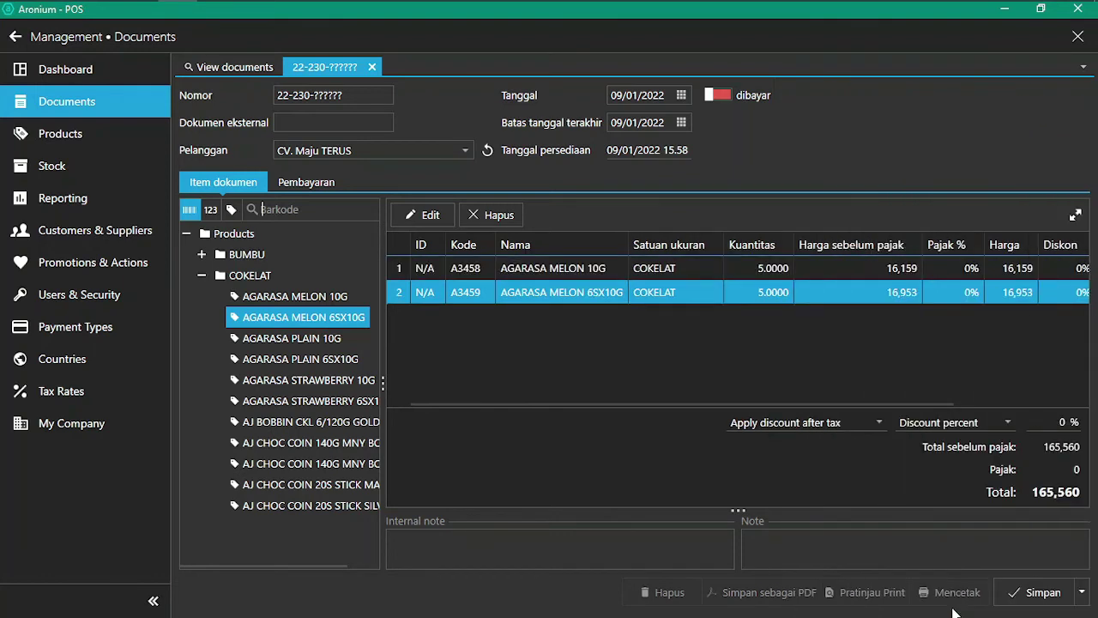
# Set the proforma's external document to 666 and customer to Toko Haji makmur, leave it unpaid, and save and close it
pyautogui.click(313, 121)
pyautogui.write('666')
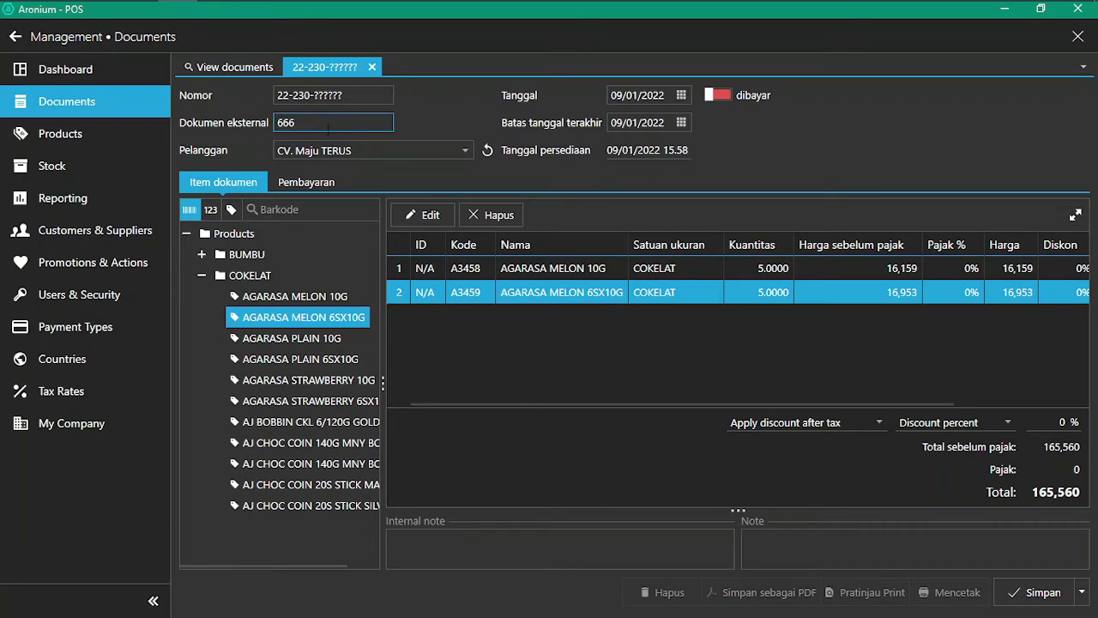
pyautogui.click(333, 148)
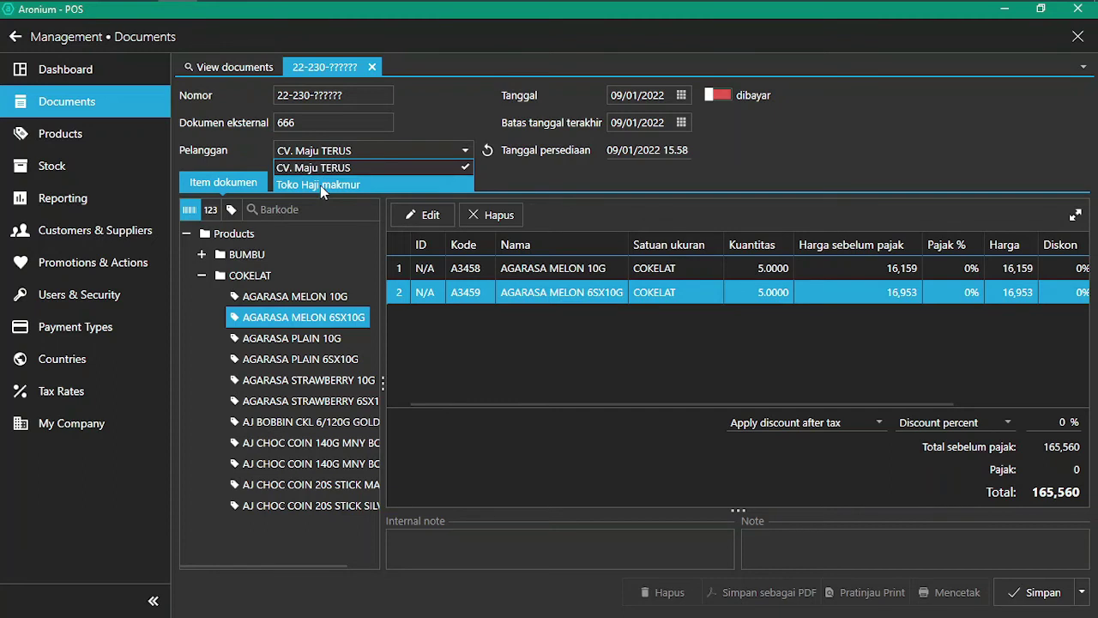
pyautogui.click(320, 185)
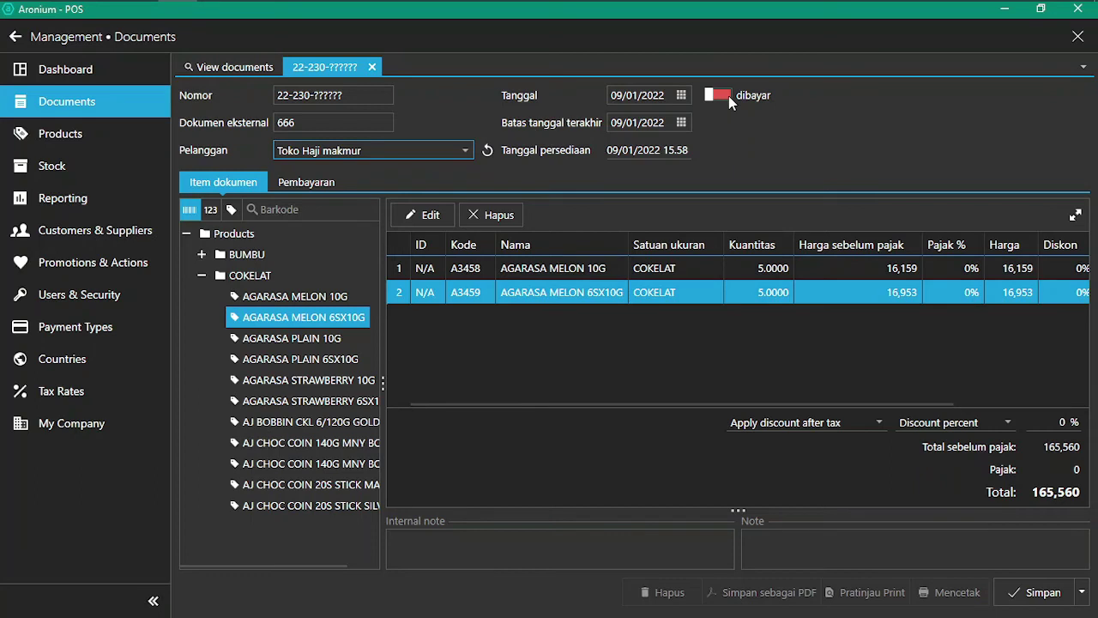
pyautogui.click(585, 271)
pyautogui.click(562, 293)
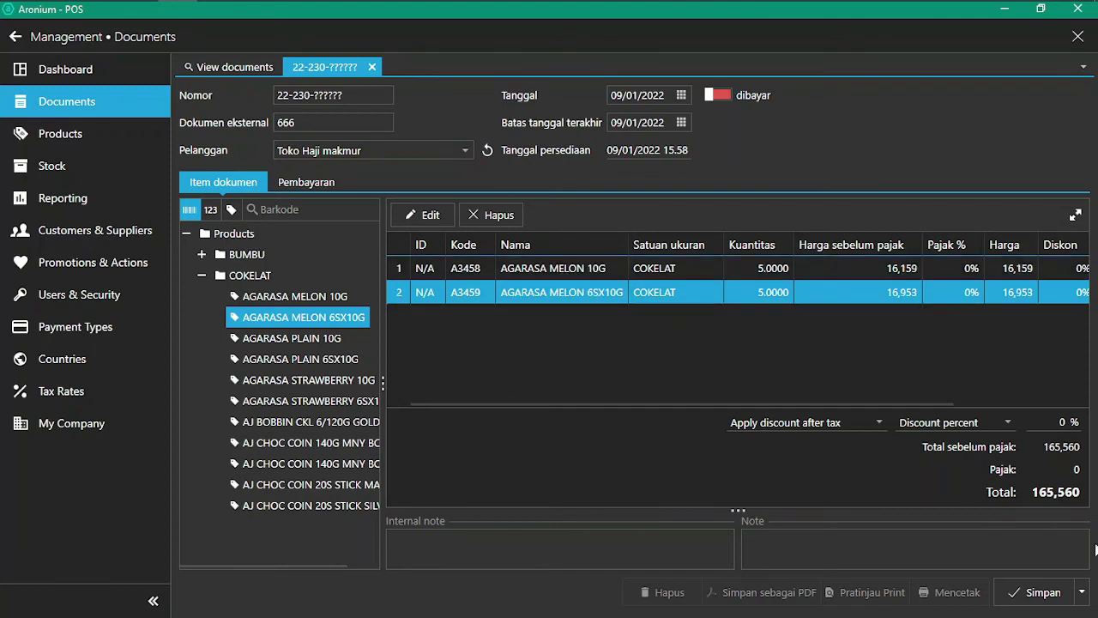
pyautogui.click(1085, 594)
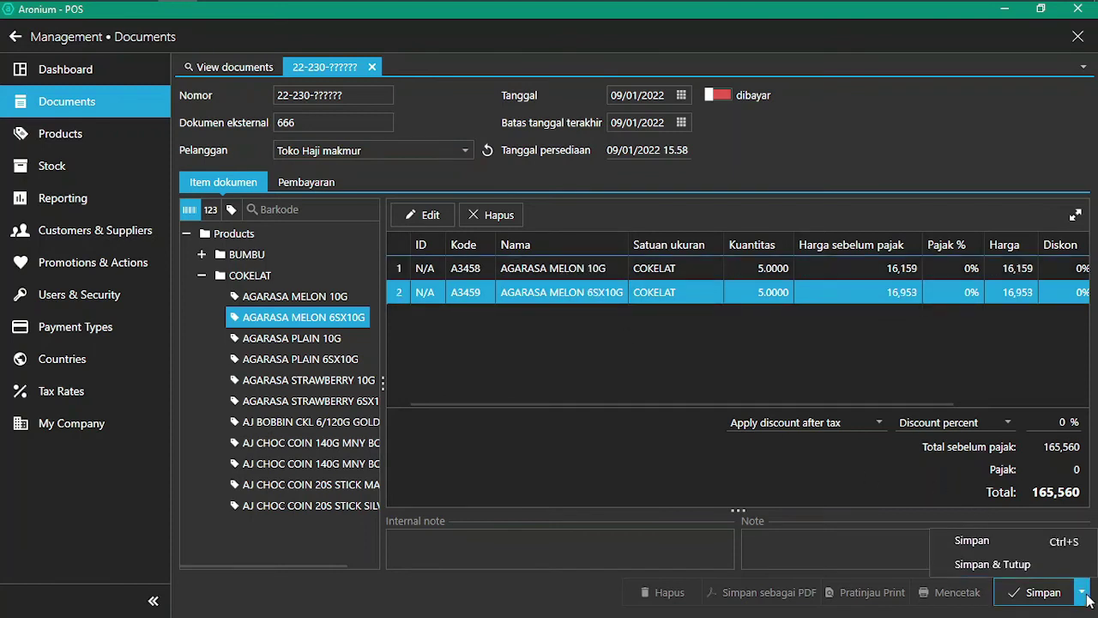
pyautogui.click(982, 566)
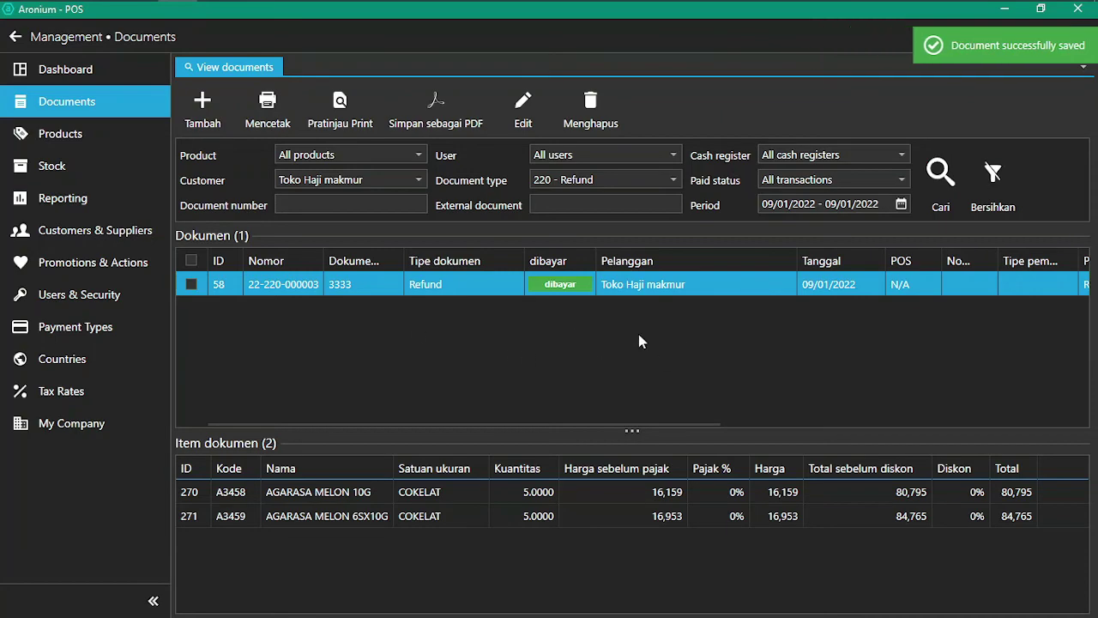
# Check the stock quantities of AGARASA MELON 10G and AGARASA MELON 6SX10G in the COKELAT group
pyautogui.click(29, 168)
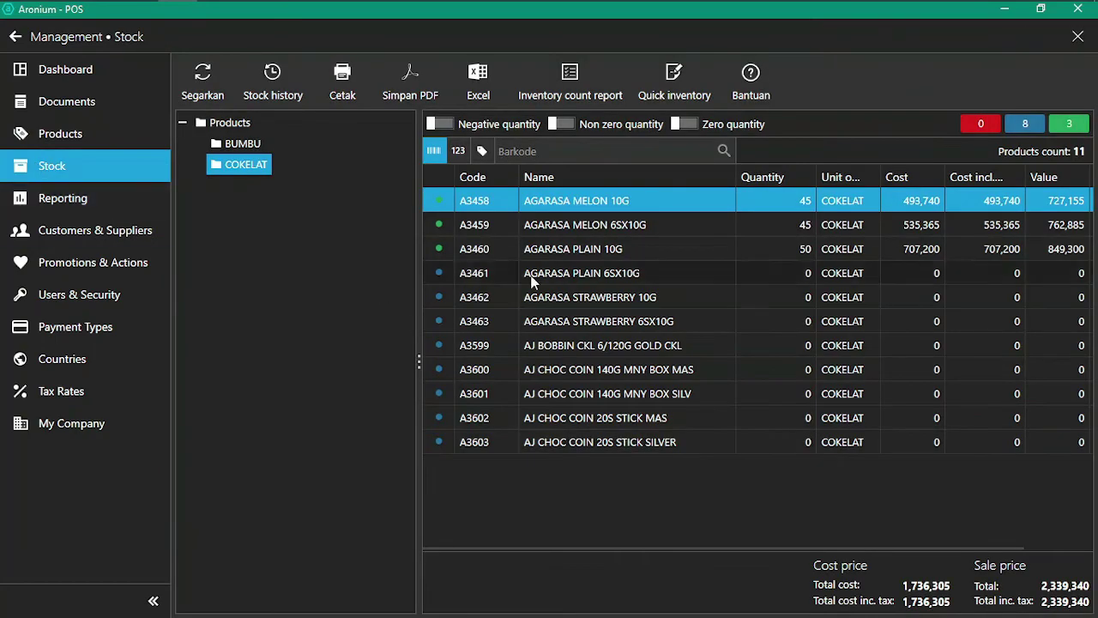
pyautogui.click(212, 79)
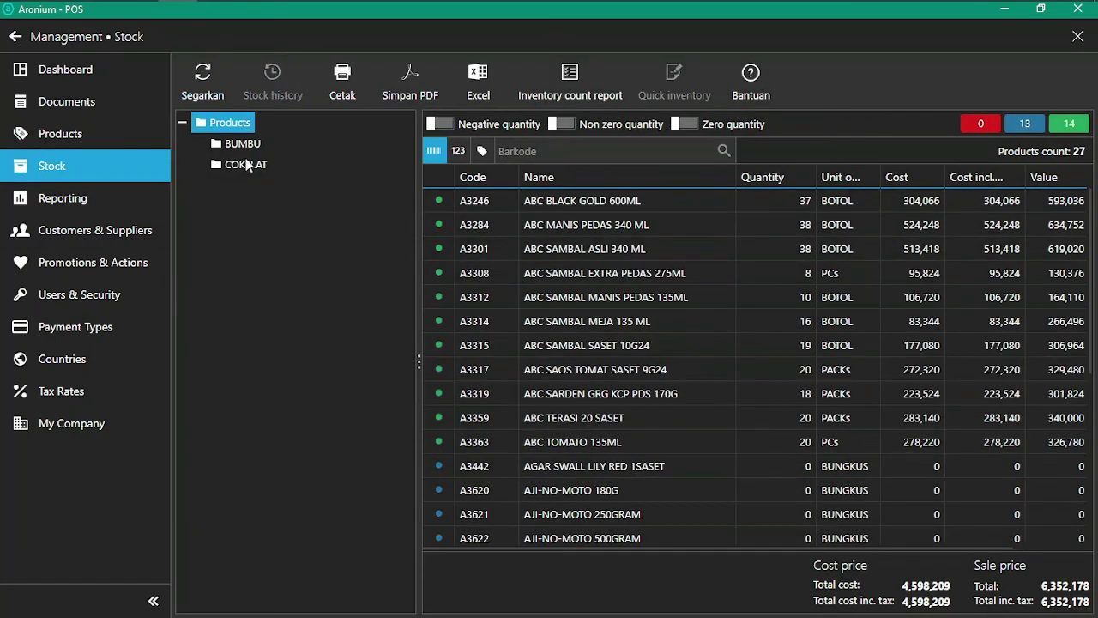
pyautogui.click(248, 164)
pyautogui.click(797, 198)
pyautogui.click(802, 221)
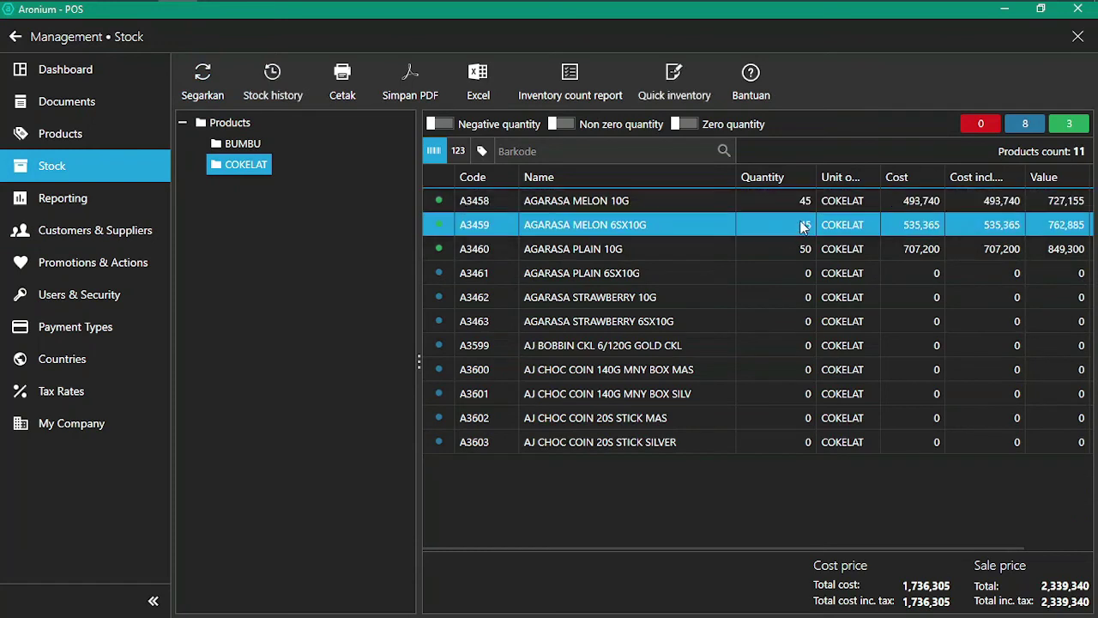
pyautogui.click(797, 209)
pyautogui.click(798, 216)
pyautogui.click(795, 211)
pyautogui.click(790, 219)
pyautogui.click(792, 204)
pyautogui.click(802, 230)
pyautogui.click(77, 201)
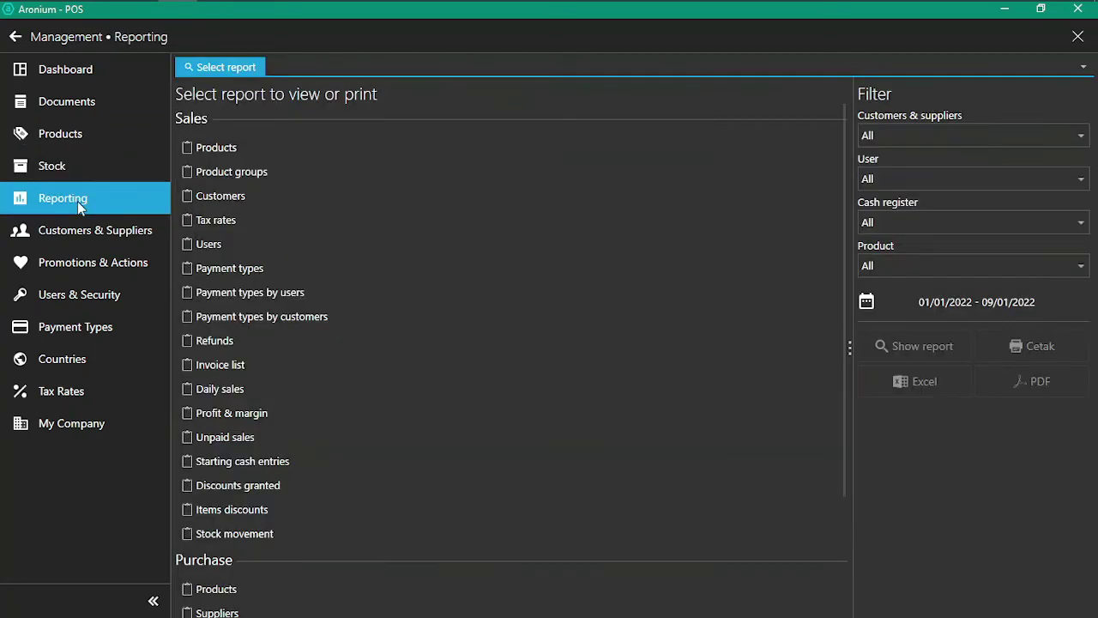
# Search the Toko Haji makmur documents for type 230 - Proforma
pyautogui.click(84, 104)
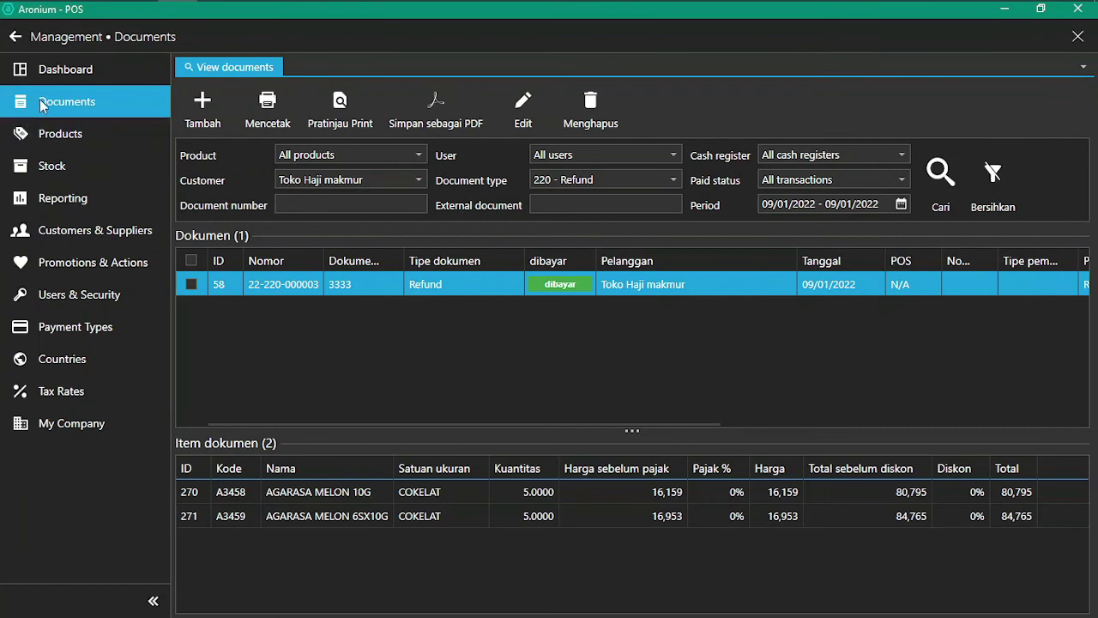
pyautogui.click(611, 182)
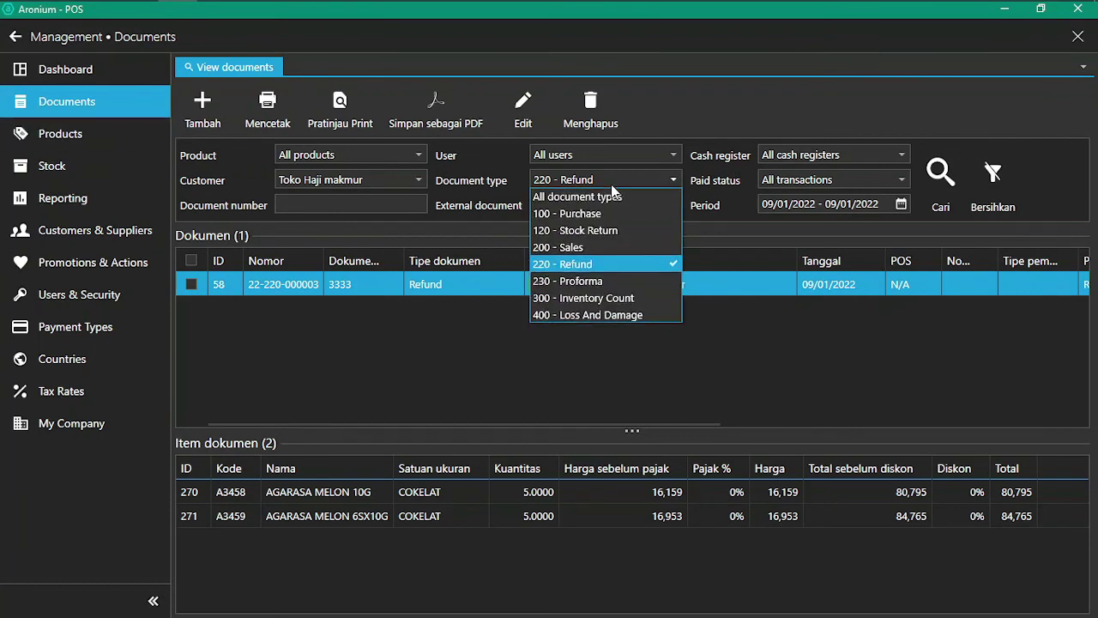
pyautogui.click(589, 283)
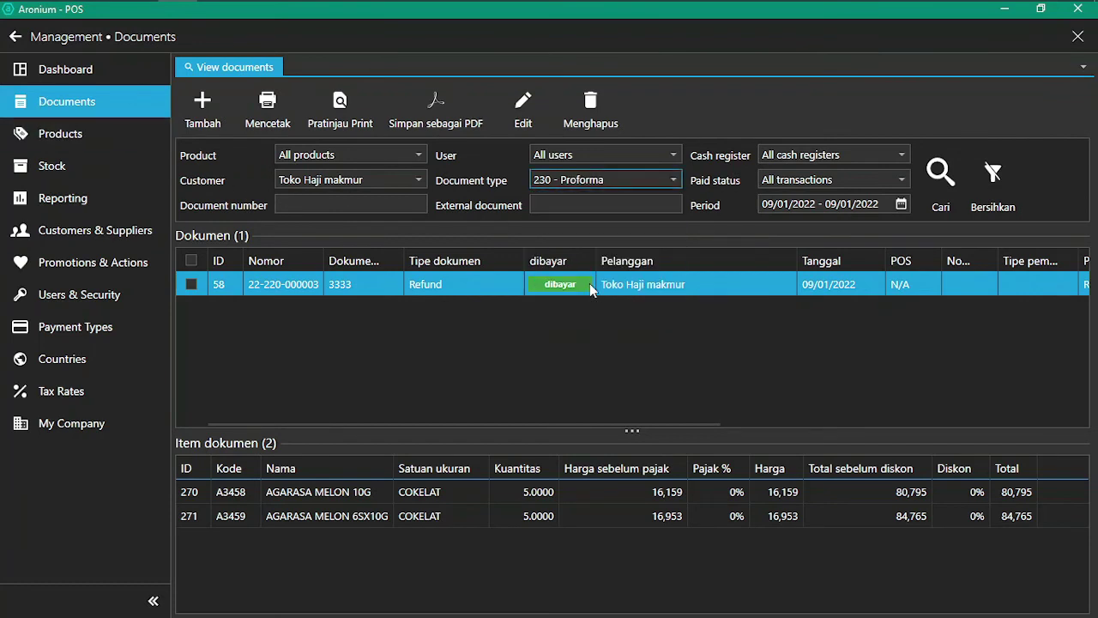
pyautogui.click(940, 174)
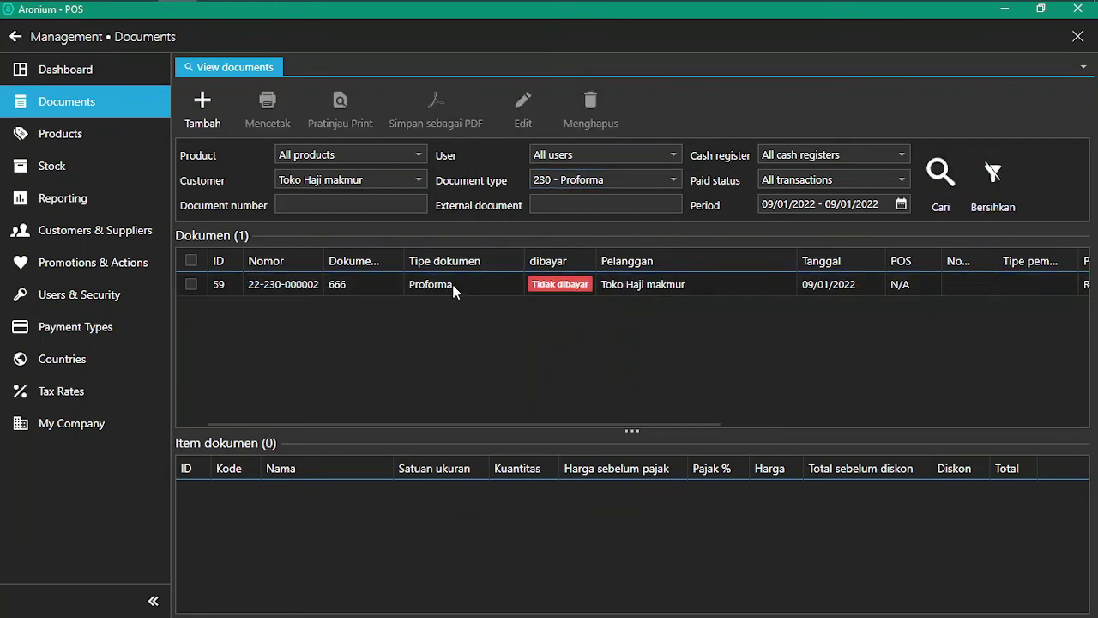
# View the print preview of the proforma with external document 666, and close the preview
pyautogui.click(453, 291)
pyautogui.click(340, 110)
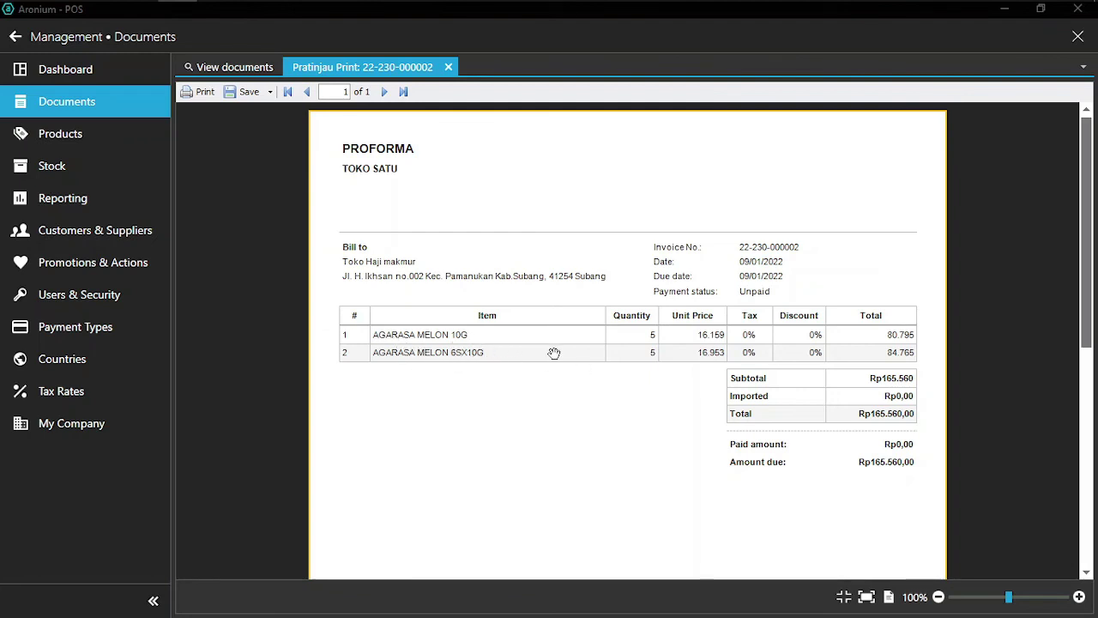
pyautogui.click(71, 110)
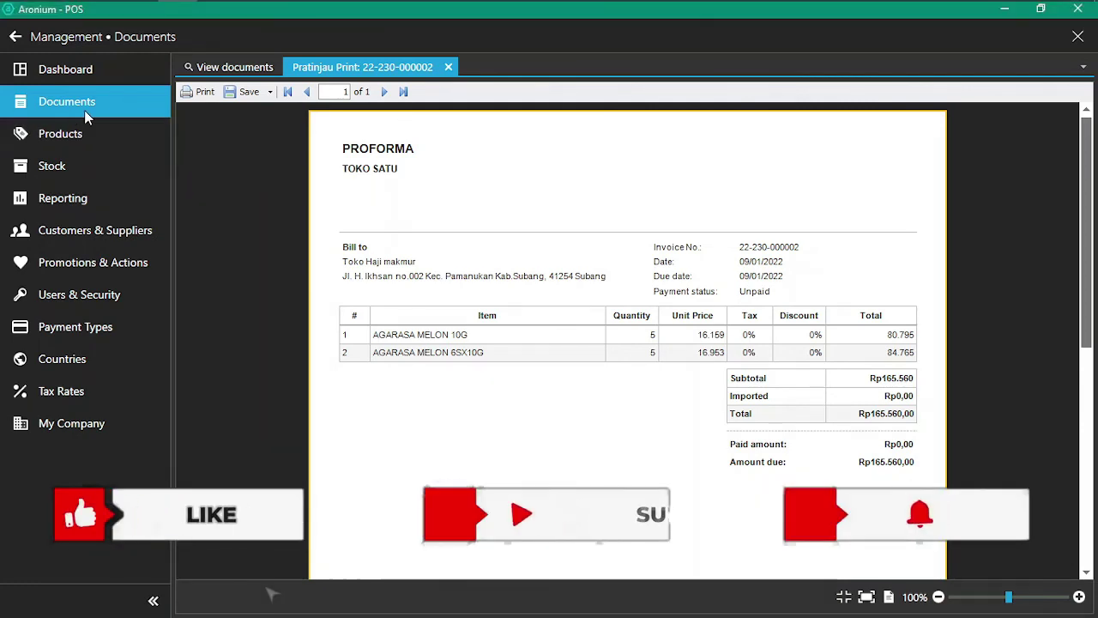
pyautogui.click(449, 67)
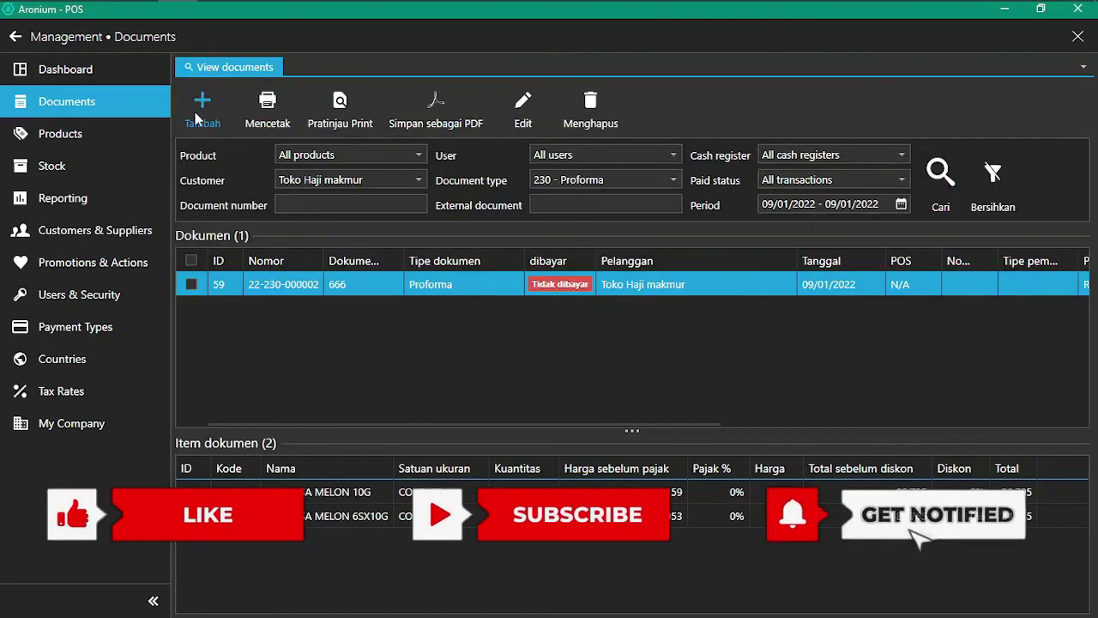
# Create a document of type 200 - Sales and expand the COKELAT product group
pyautogui.click(202, 110)
pyautogui.click(506, 218)
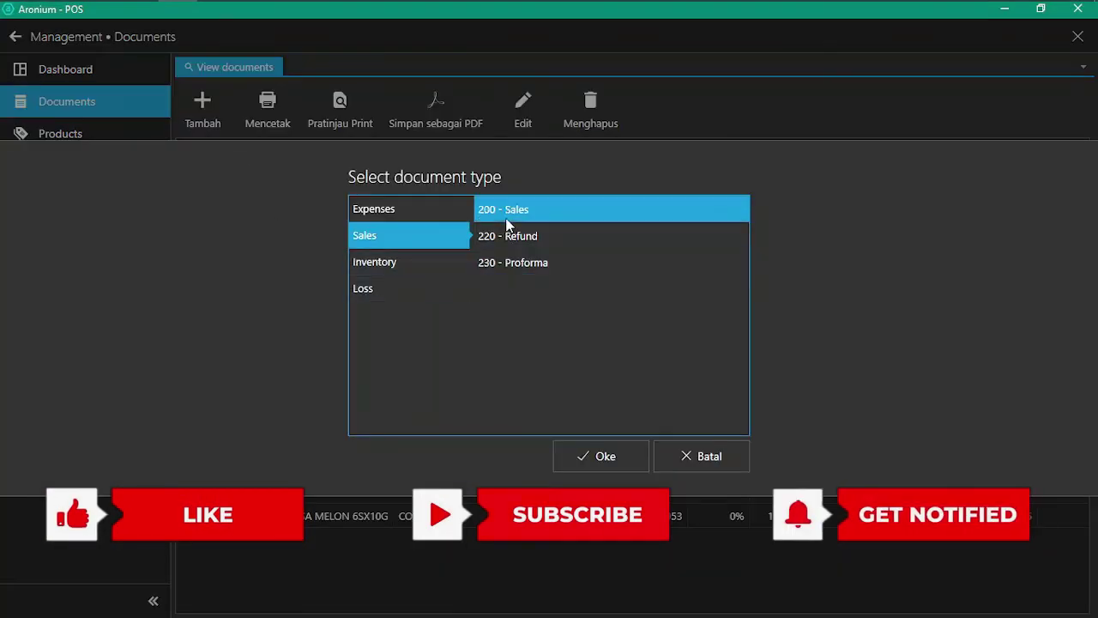
pyautogui.click(642, 468)
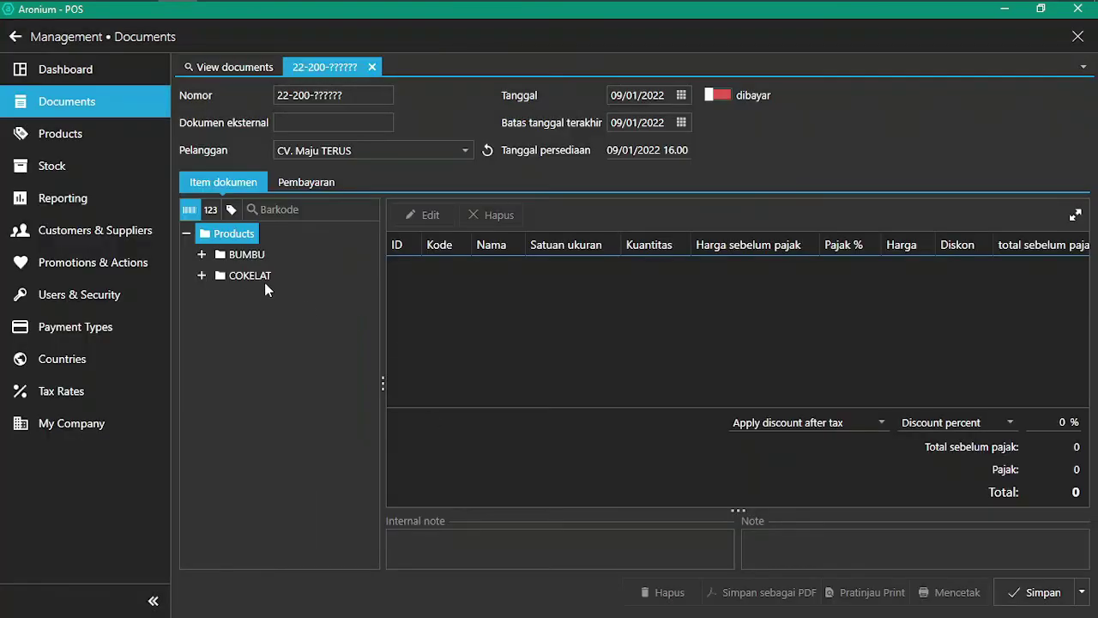
pyautogui.doubleClick(262, 278)
pyautogui.doubleClick(276, 296)
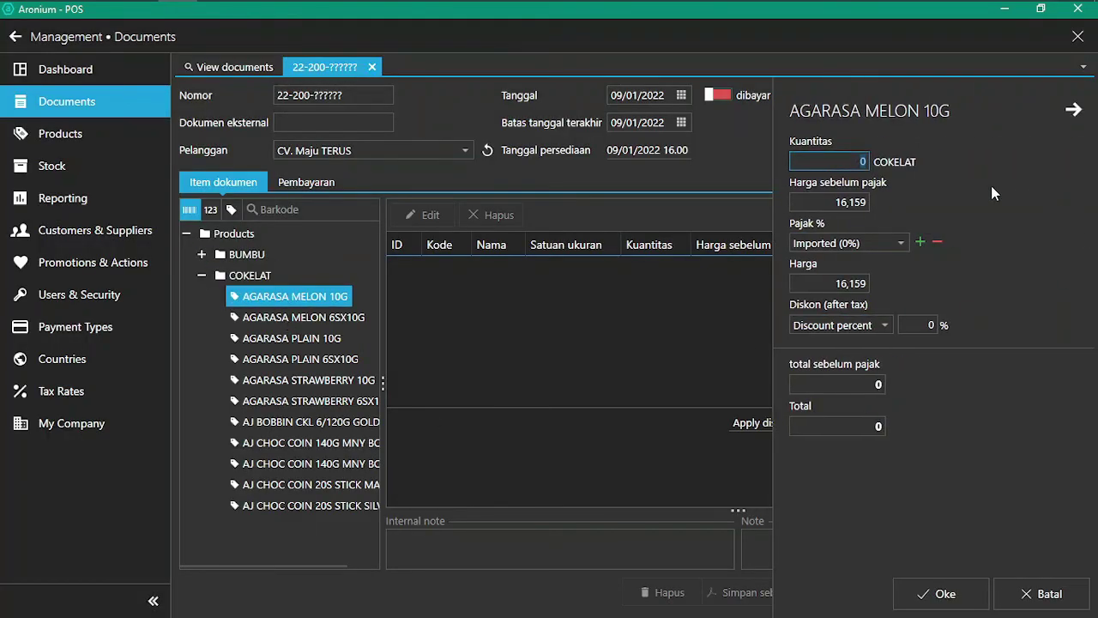
pyautogui.write('55')
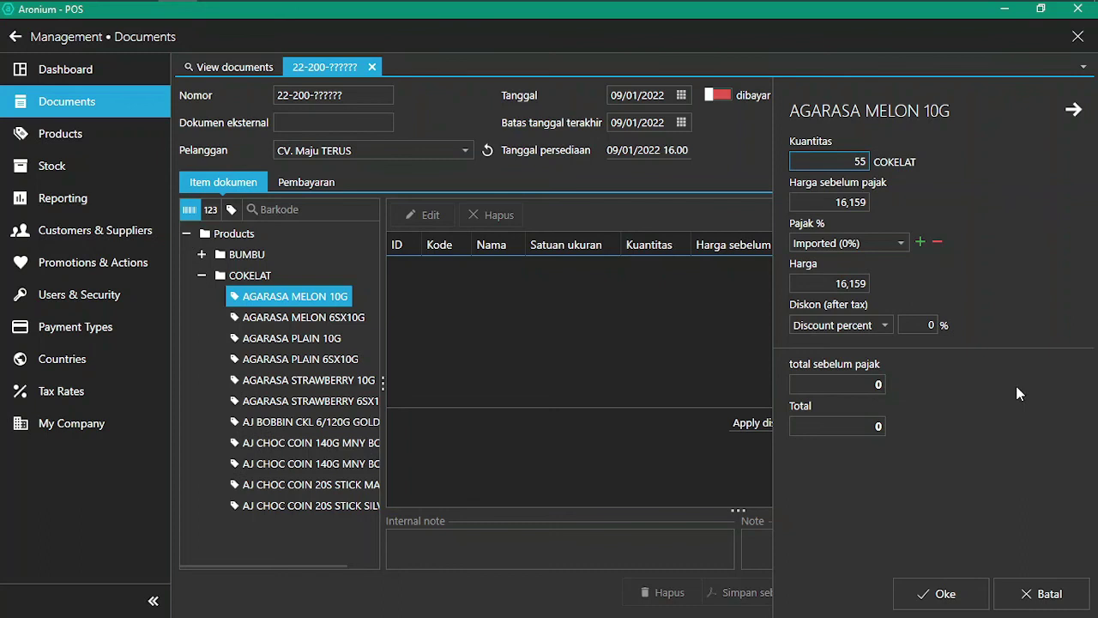
pyautogui.click(1025, 593)
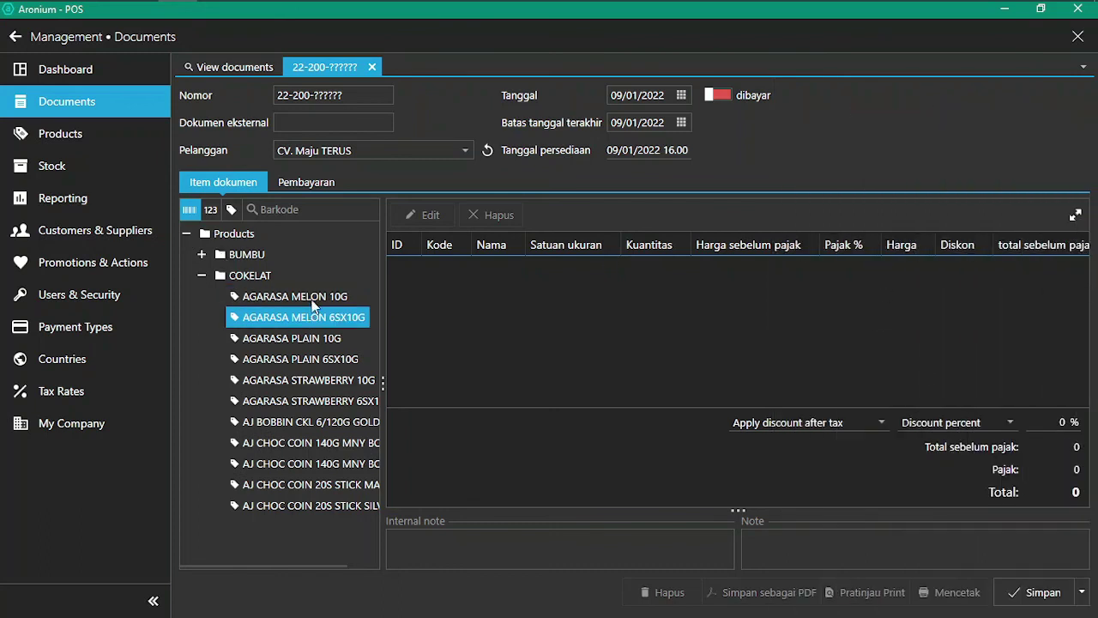
# Add AGARASA MELON 10G and AGARASA MELON 6SX10G with quantity 5 each to the sales document, and close it without saving
pyautogui.doubleClick(296, 297)
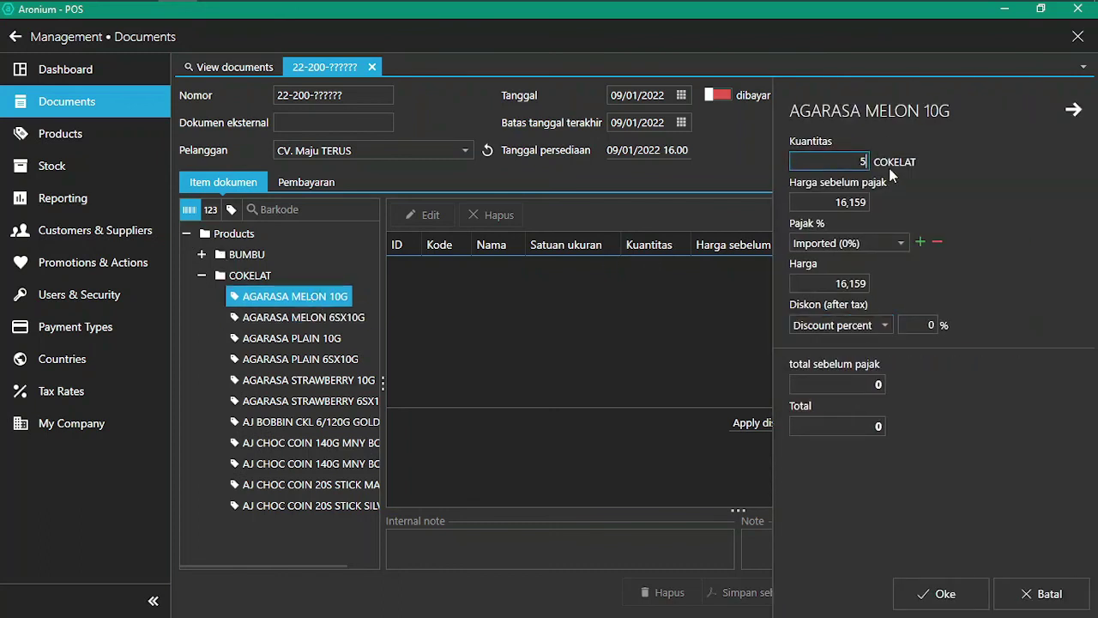
pyautogui.click(910, 603)
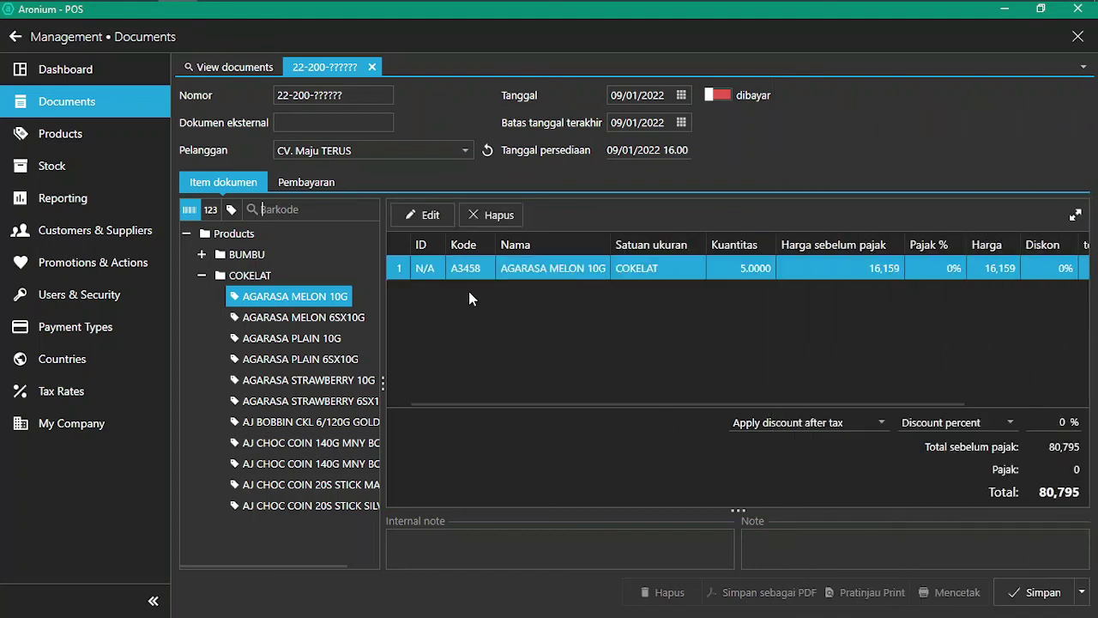
pyautogui.doubleClick(347, 317)
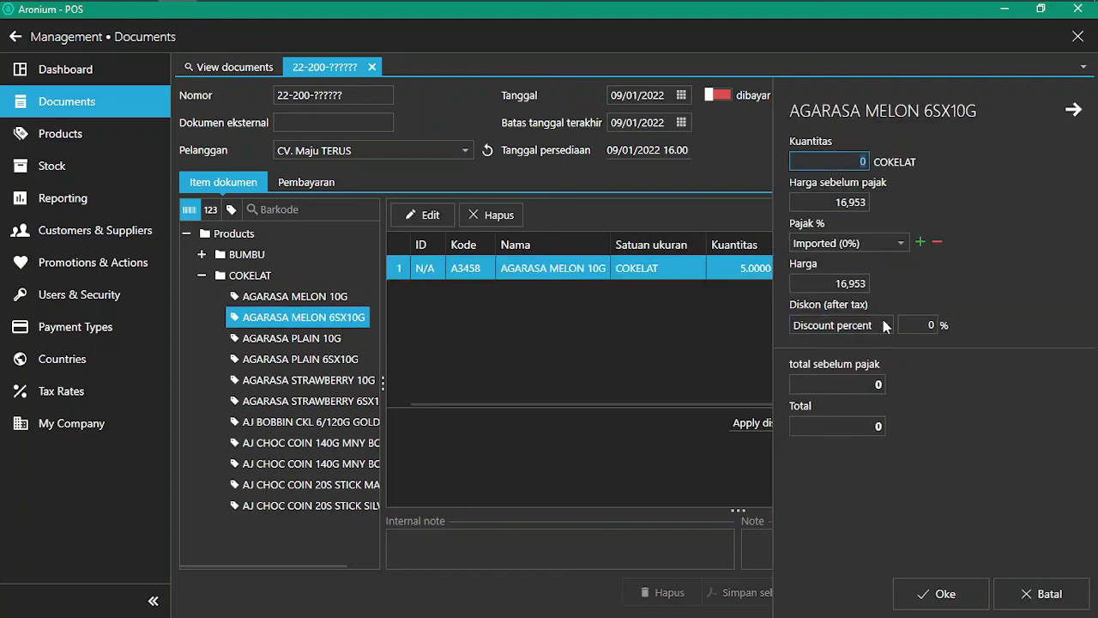
pyautogui.write('5')
pyautogui.click(942, 590)
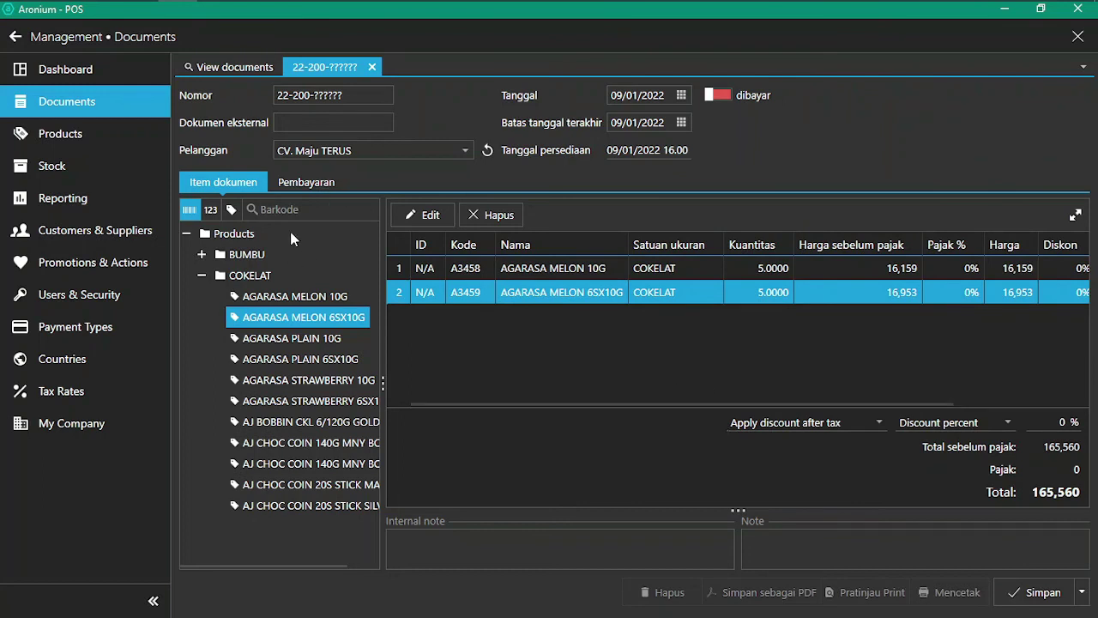
pyautogui.click(371, 68)
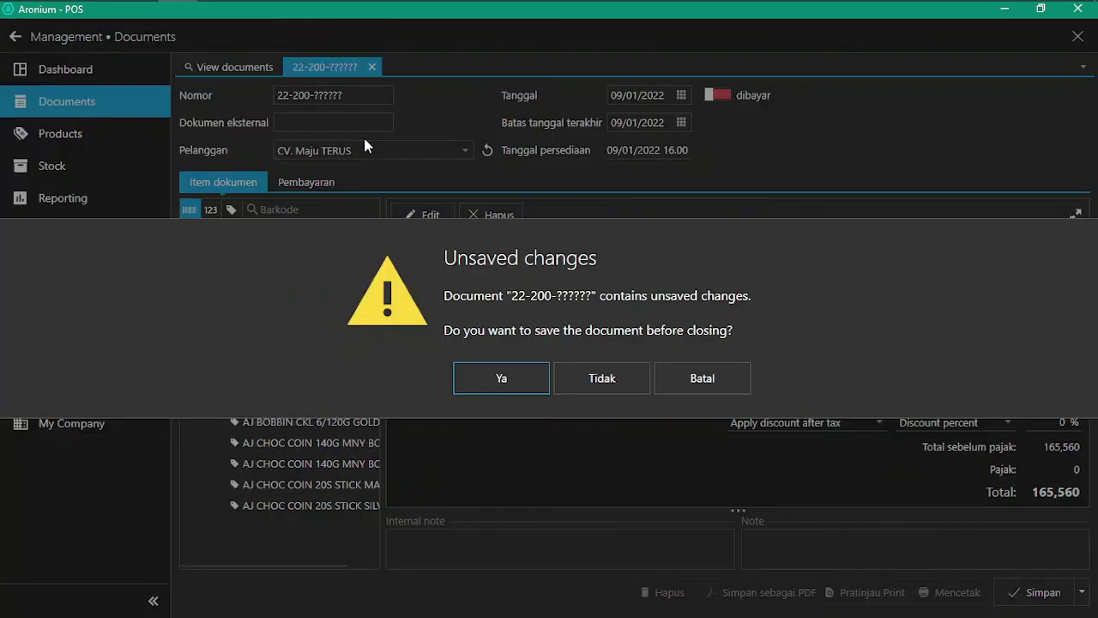
pyautogui.click(612, 380)
# Start a new document and view the document types offered for Inventory and Loss
pyautogui.click(193, 122)
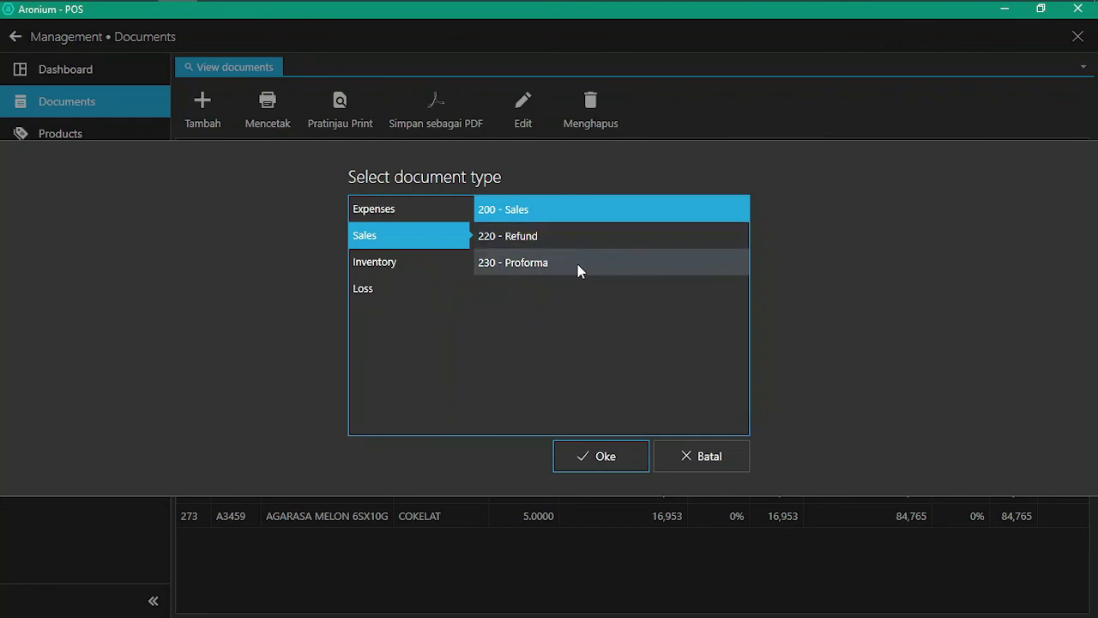
pyautogui.click(402, 270)
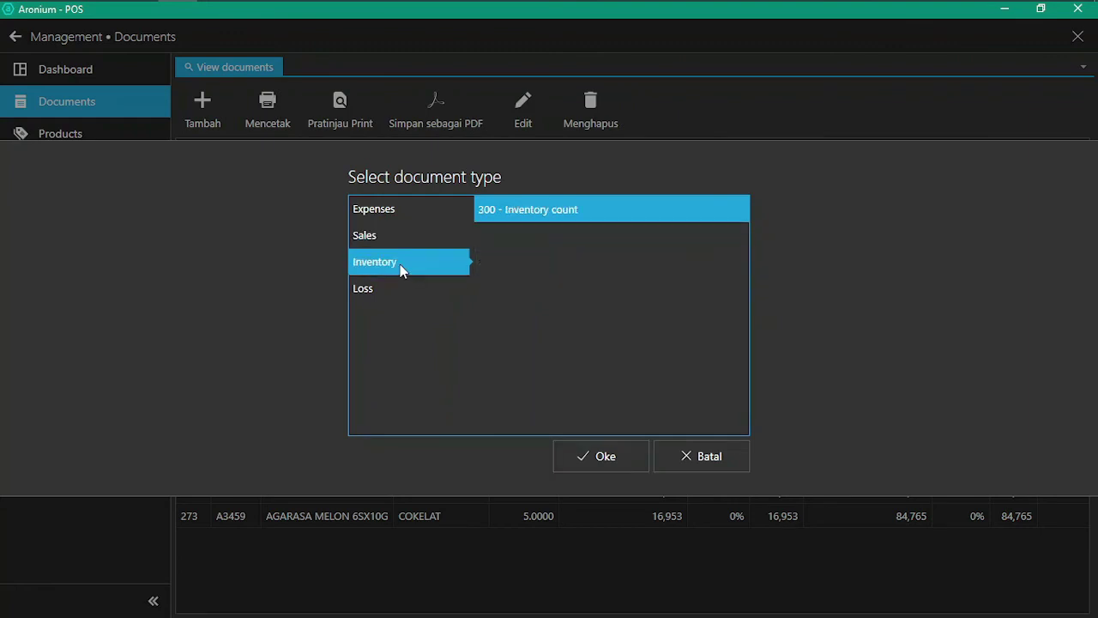
pyautogui.click(393, 288)
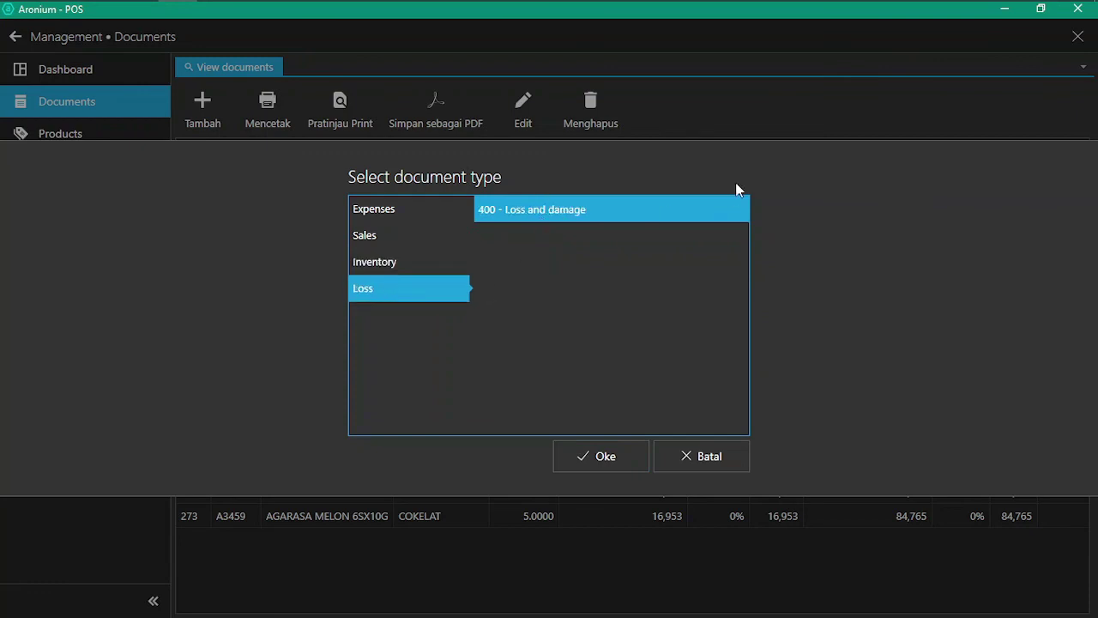